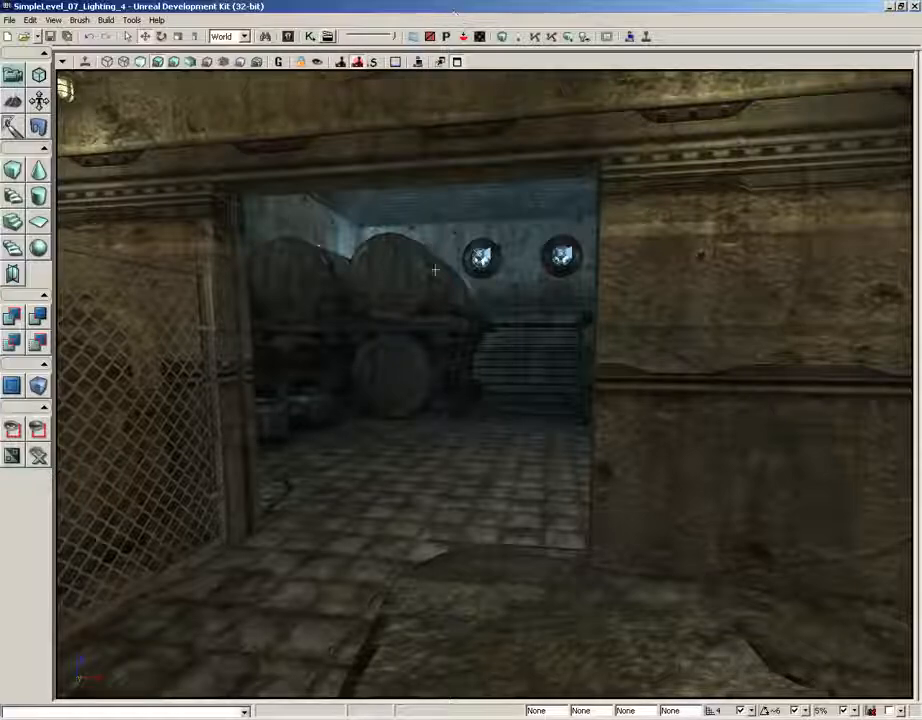
Select the chain-link fence panel beside the doorway and locate its static mesh in the Content Browser
mouse_move(451, 291)
mouse_down()
mouse_move(455, 298)
mouse_move(444, 284)
mouse_up()
click(236, 214)
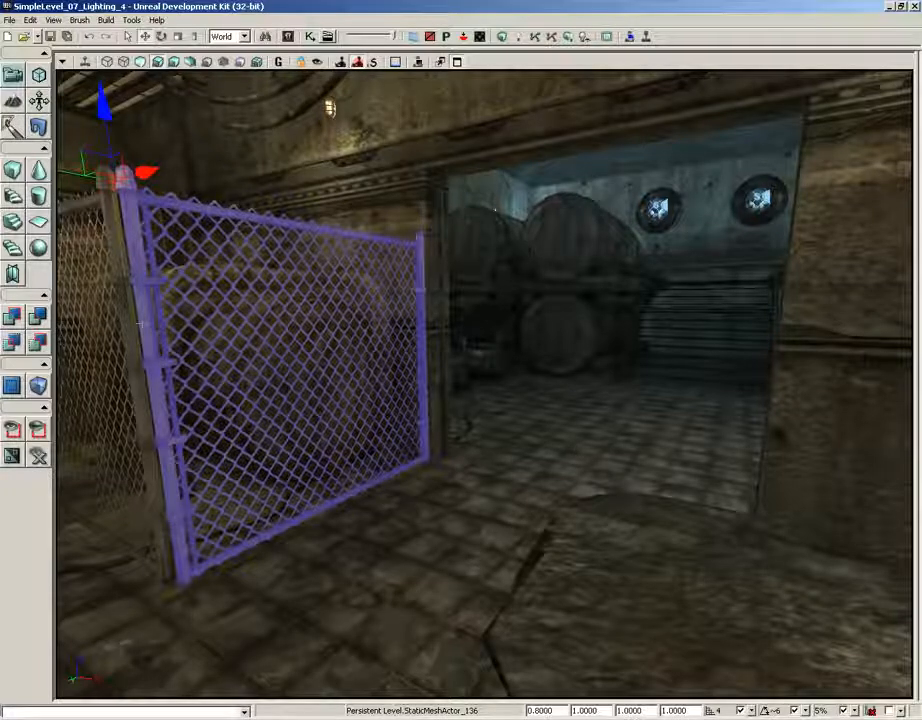
right_click(145, 292)
click(165, 319)
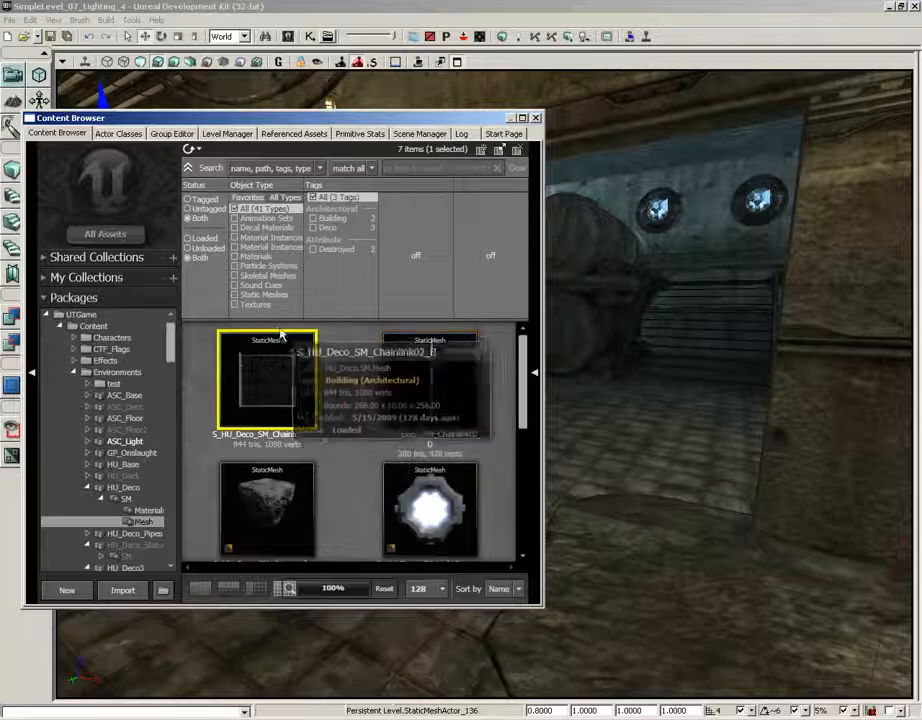
mouse_move(240, 340)
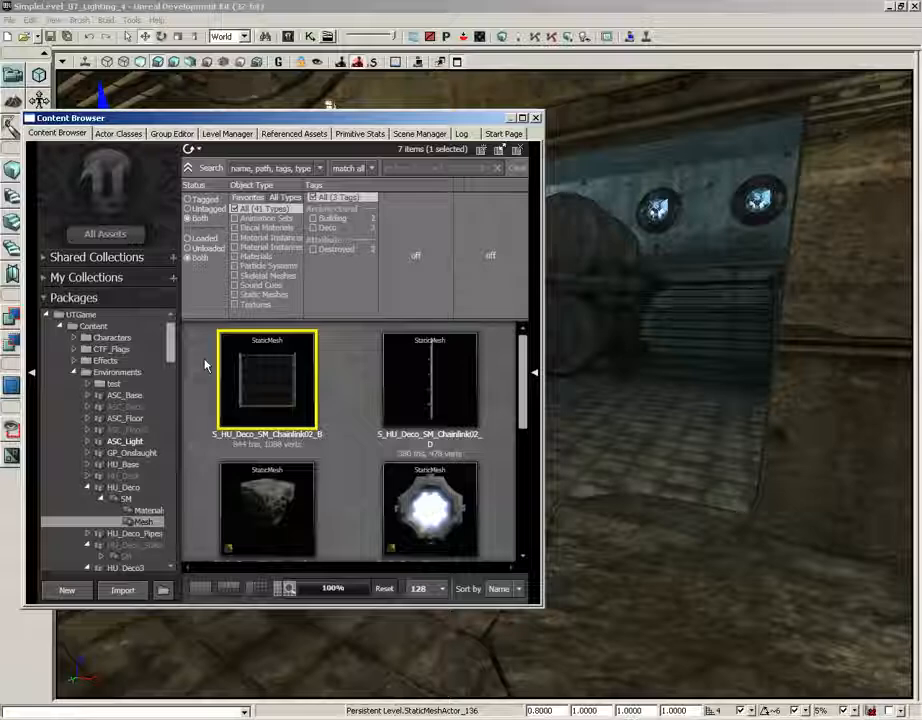
Add the S_HU_Deco_SM_Chainlink02_B mesh as an InterpActor on the floor by the doorway, and close the Content Browser
drag(659, 494, 659, 590)
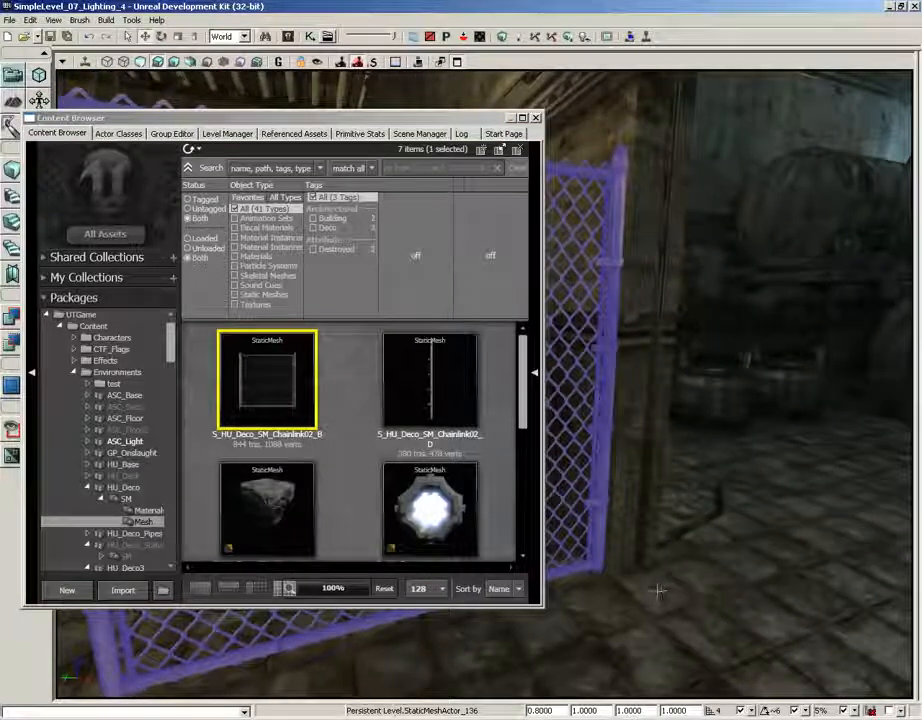
right_click(659, 590)
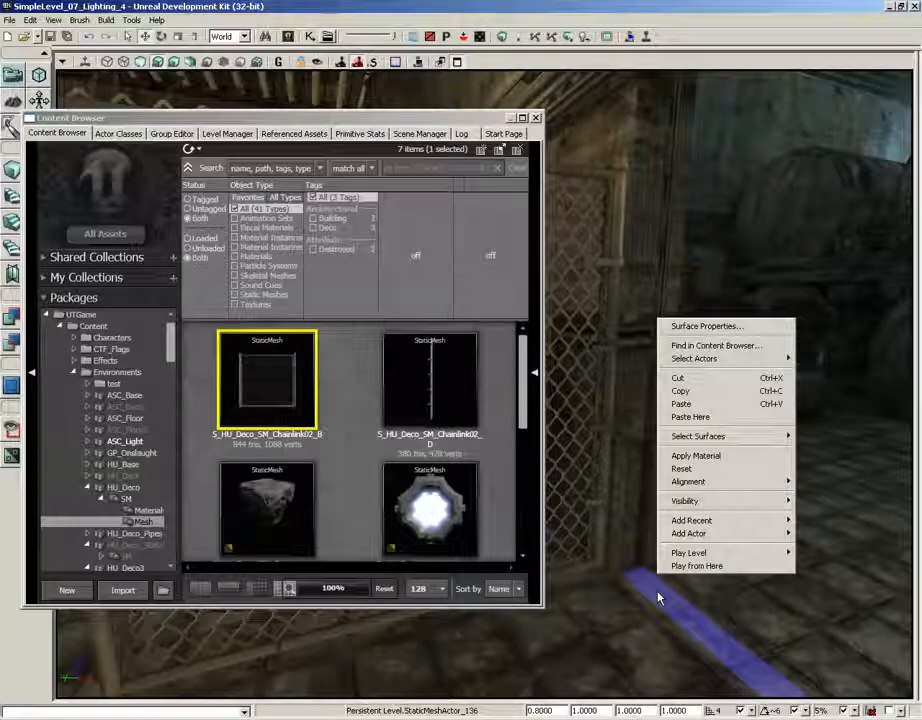
mouse_move(679, 540)
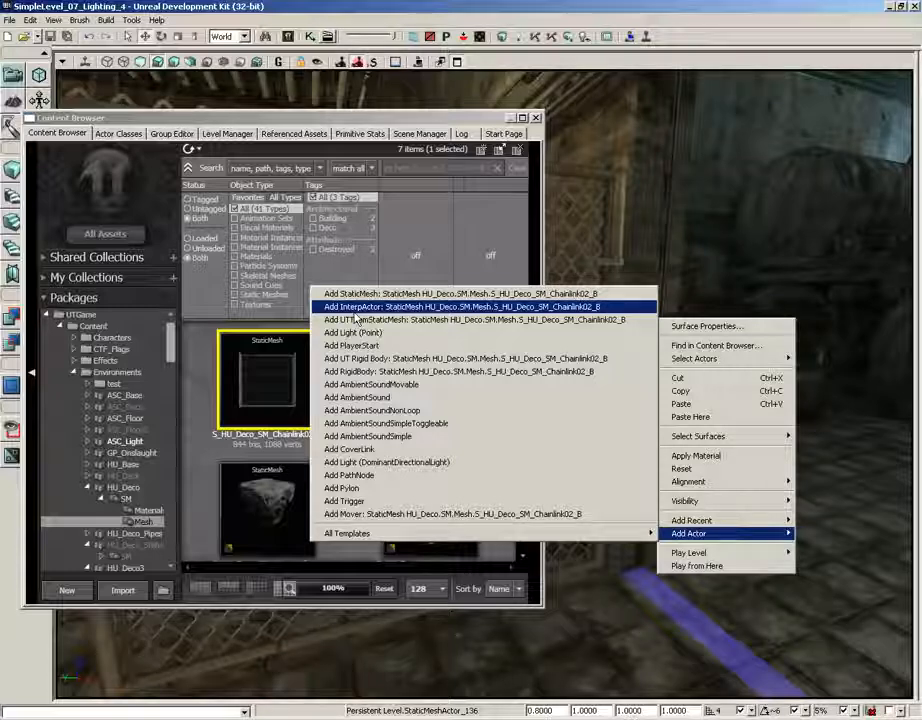
click(355, 309)
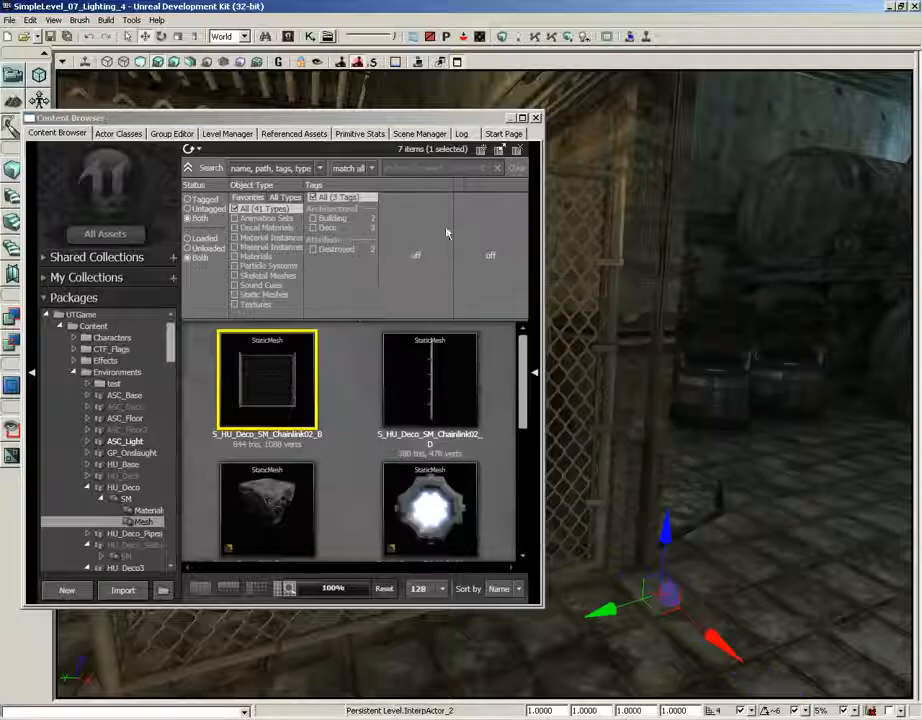
click(535, 118)
Move the new chain-link InterpActor up and sideways so that it fills the doorway as a gate
drag(540, 125, 798, 343)
drag(488, 366, 487, 220)
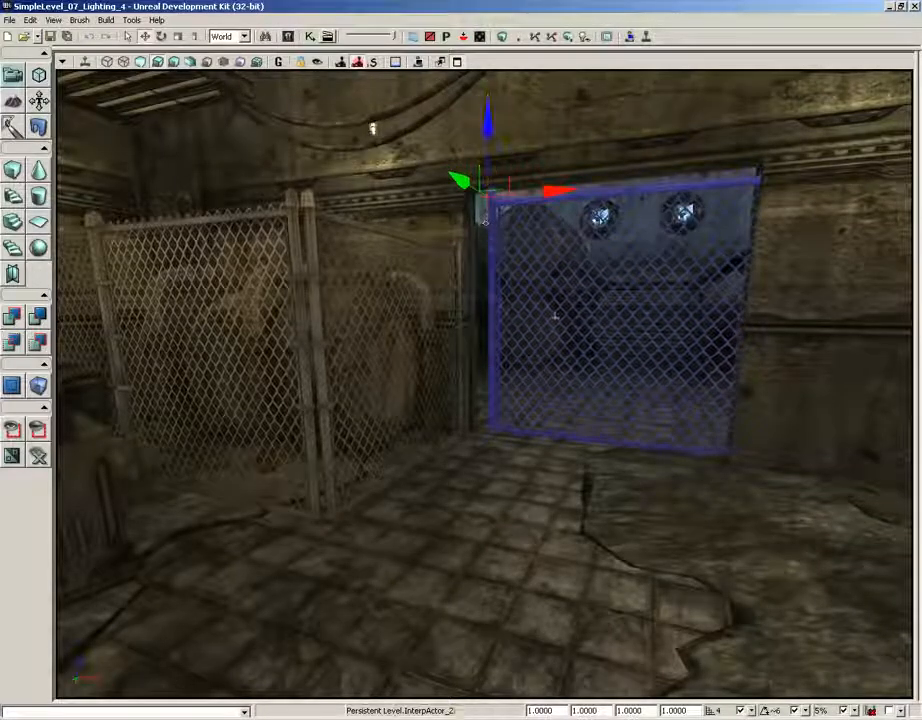
drag(551, 194, 542, 191)
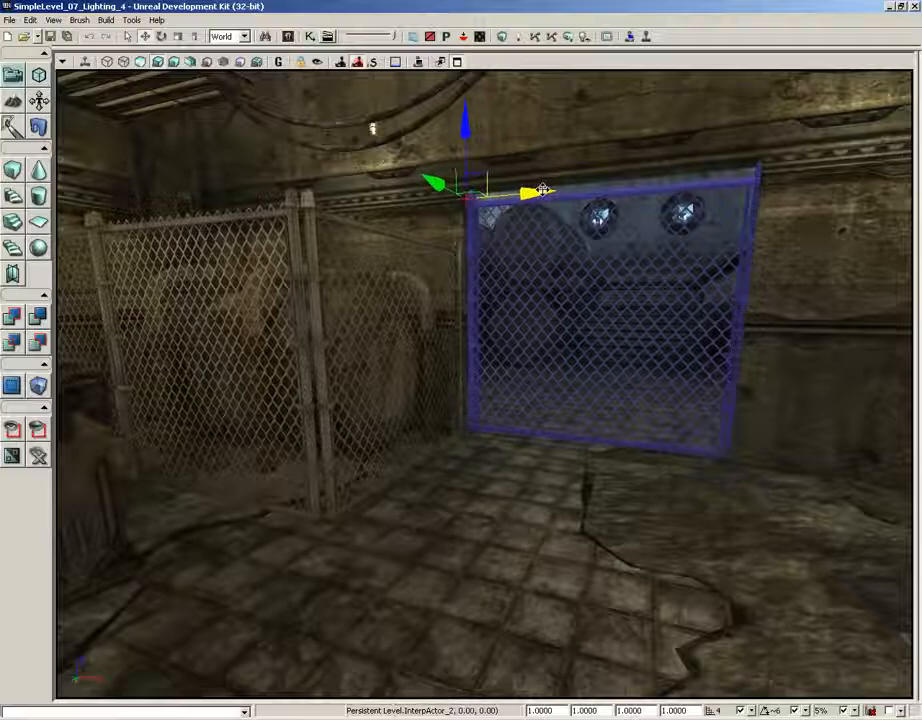
drag(609, 420, 610, 349)
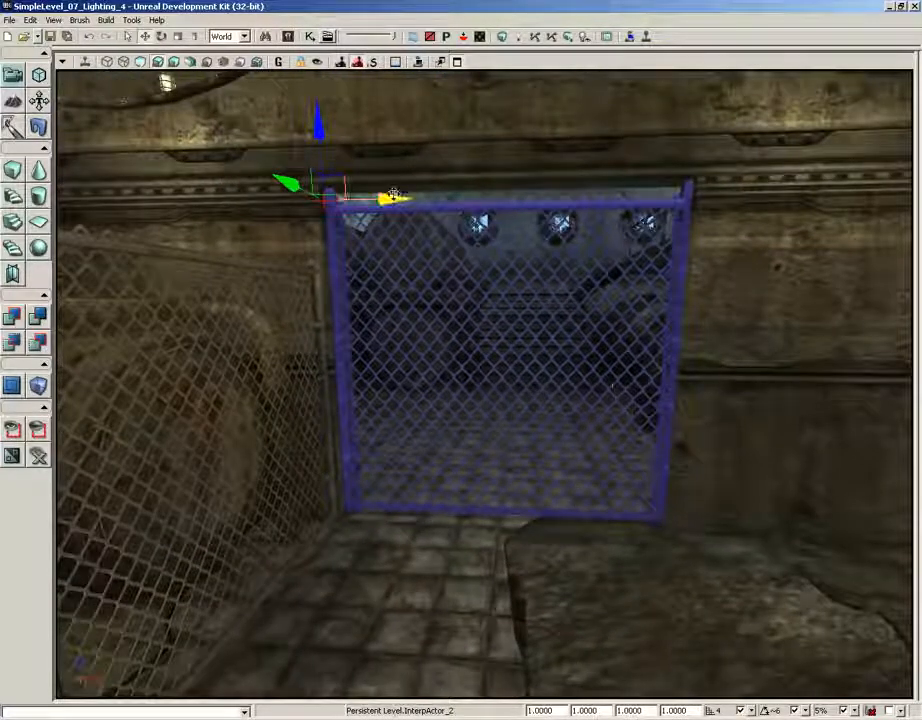
drag(390, 199, 438, 196)
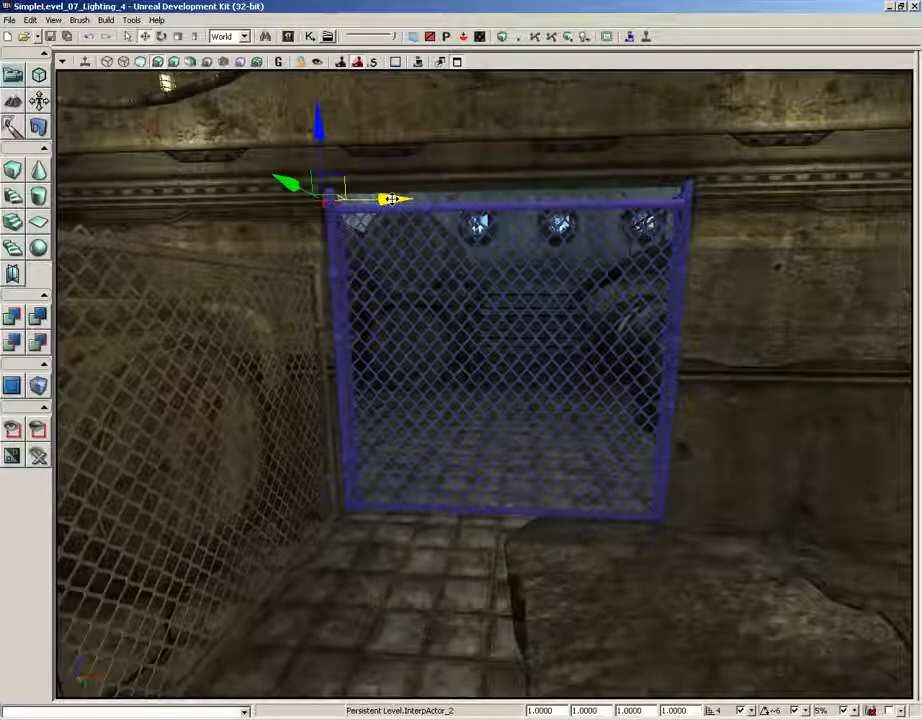
Add a Trigger actor on the floor at the base of the chain-link gate and nudge it along its Y axis
right_click(490, 531)
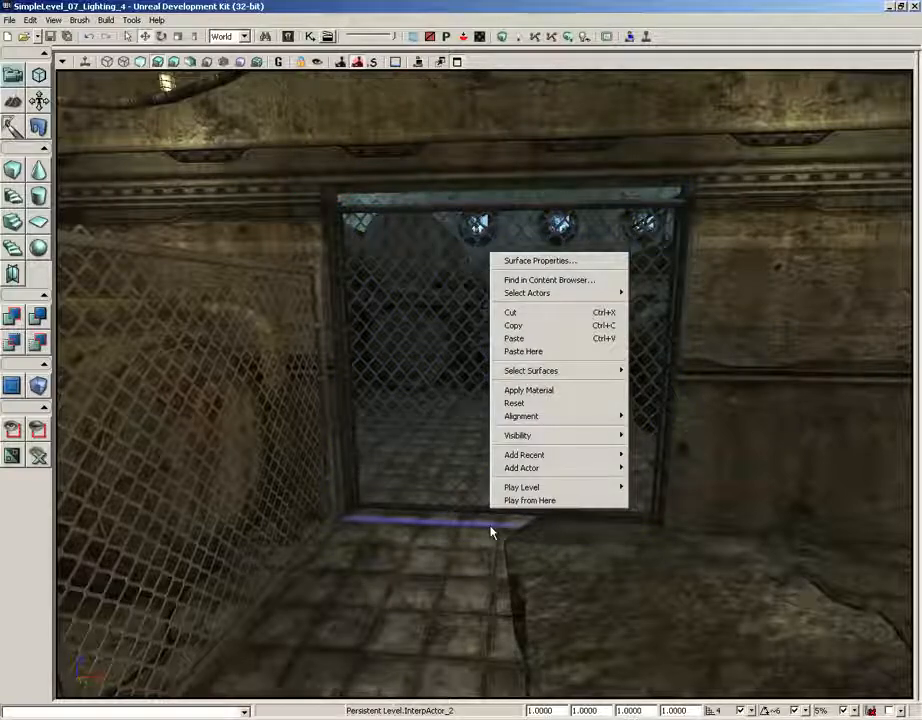
mouse_move(518, 467)
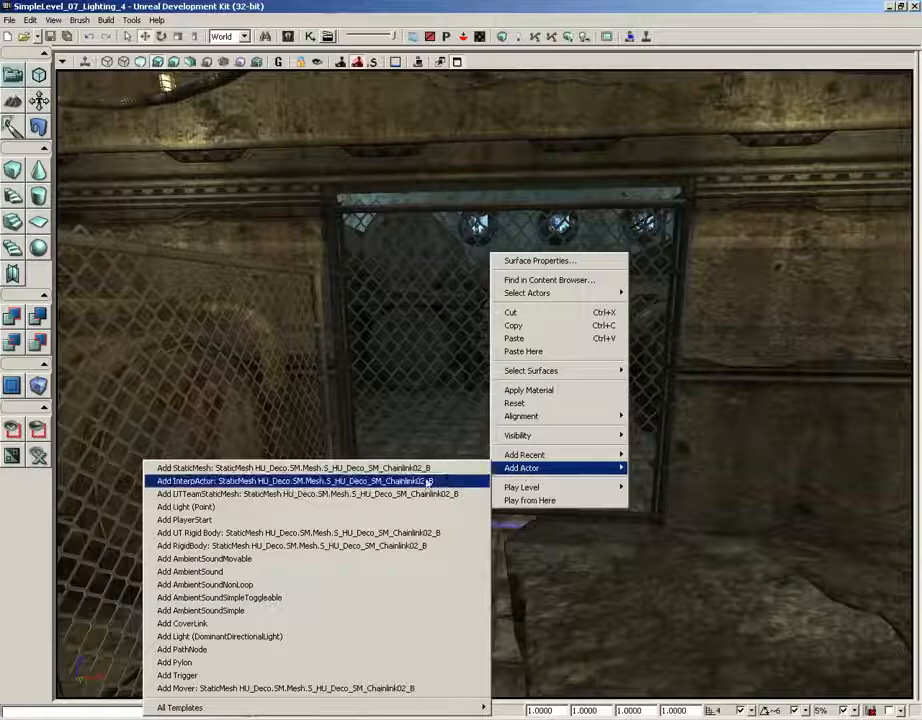
click(180, 675)
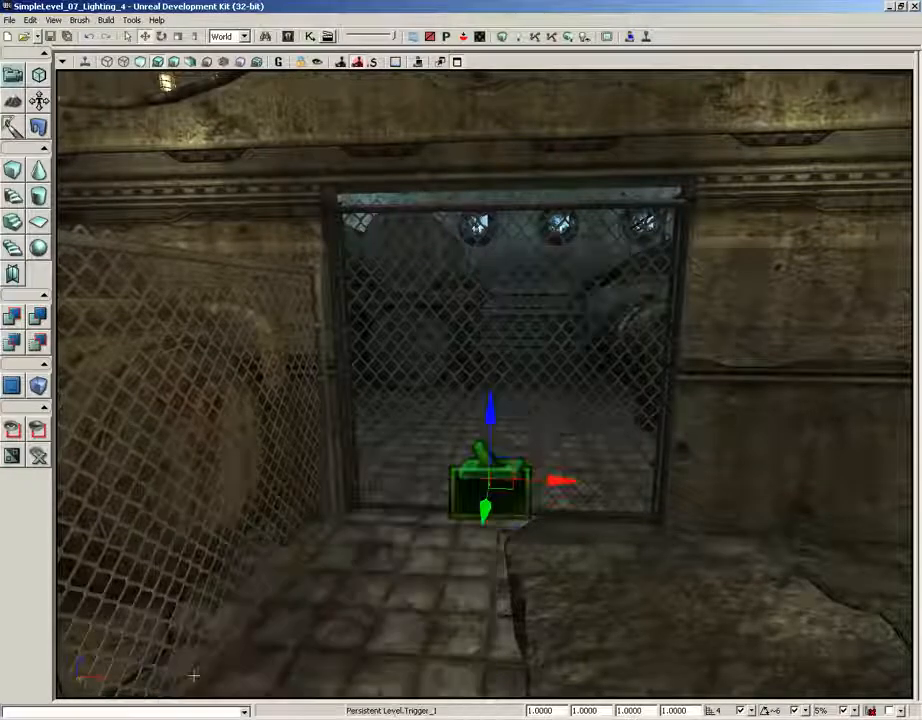
mouse_move(469, 319)
mouse_down()
mouse_move(347, 372)
mouse_move(473, 366)
mouse_move(313, 270)
mouse_move(370, 258)
mouse_move(459, 323)
mouse_up()
right_drag(459, 323, 494, 427)
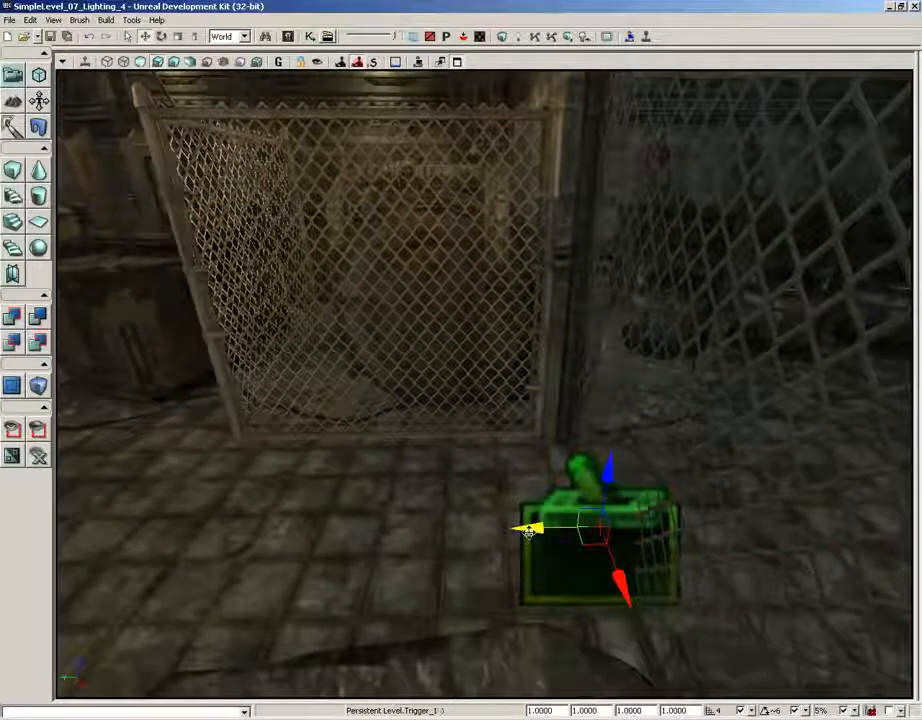
drag(529, 531, 535, 533)
right_drag(480, 376, 674, 338)
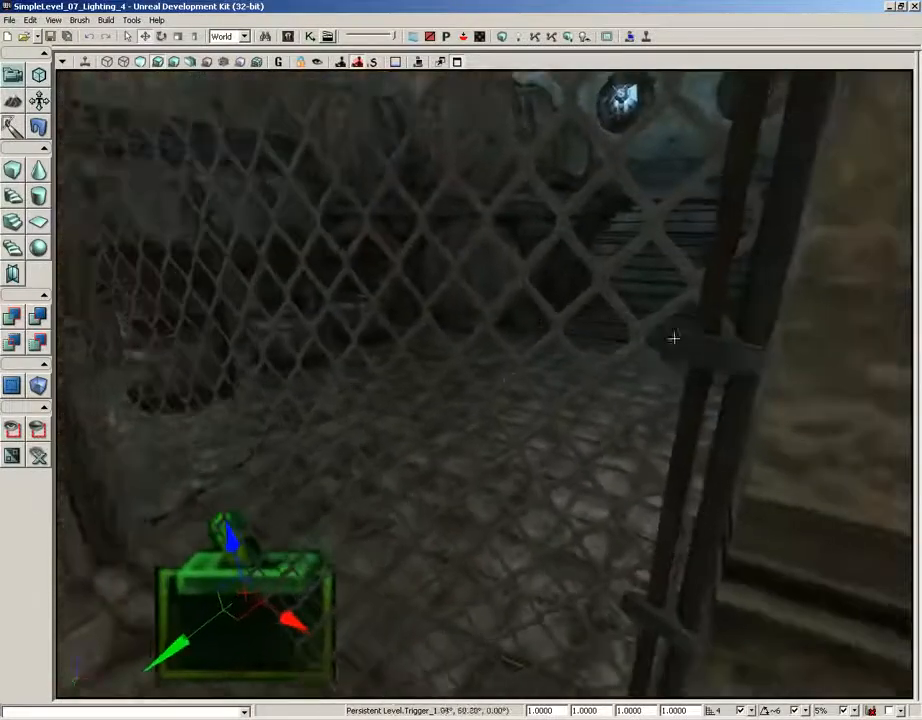
drag(674, 338, 486, 387)
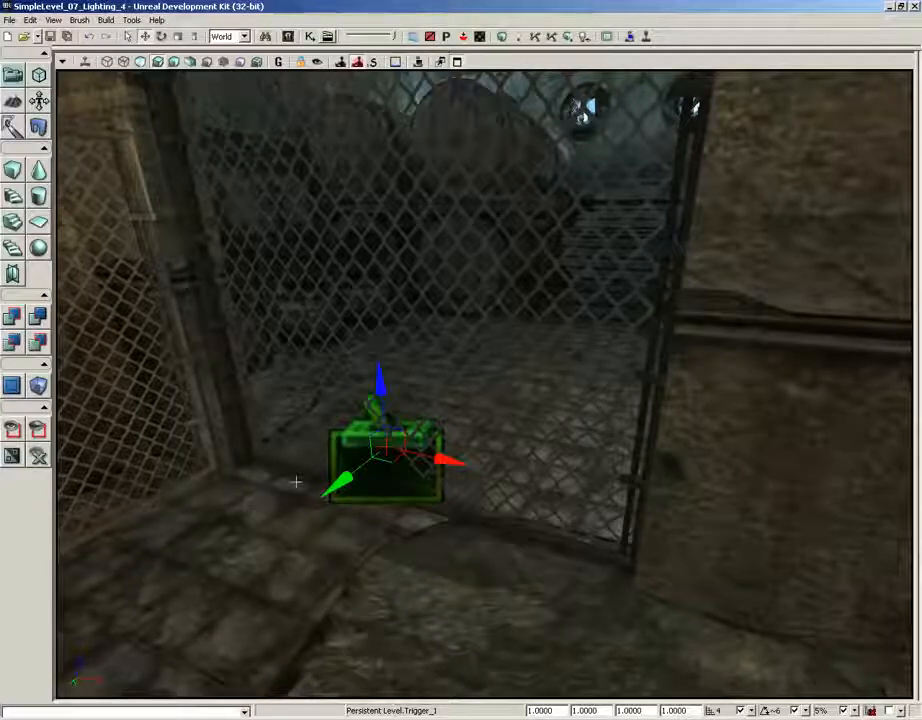
Turn on the collision display and inspect the trigger's collision cylinder from several angles
key(c)
drag(569, 367, 590, 420)
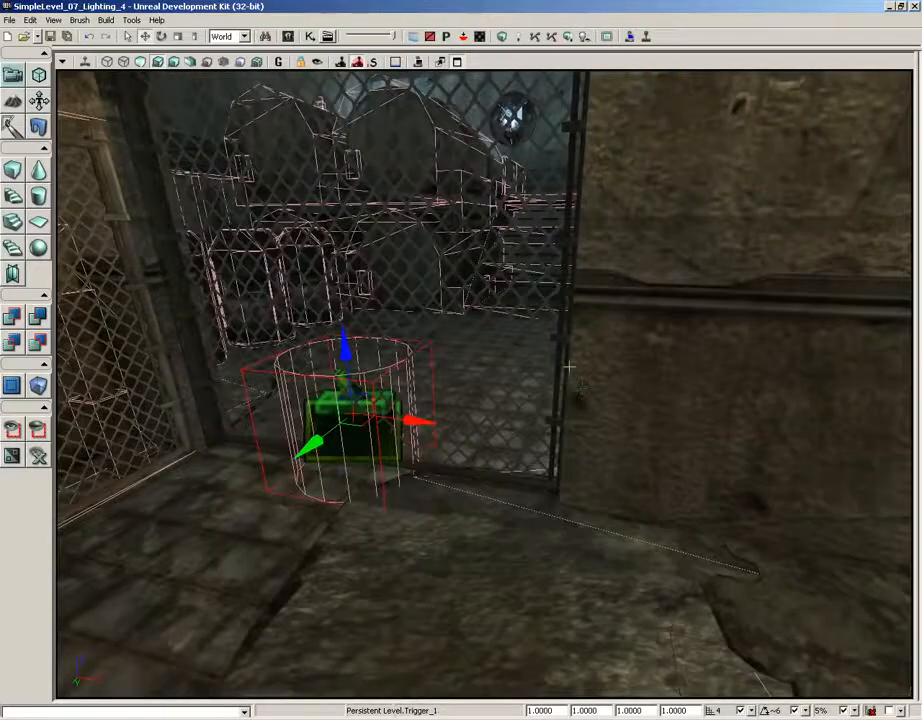
drag(569, 367, 545, 310)
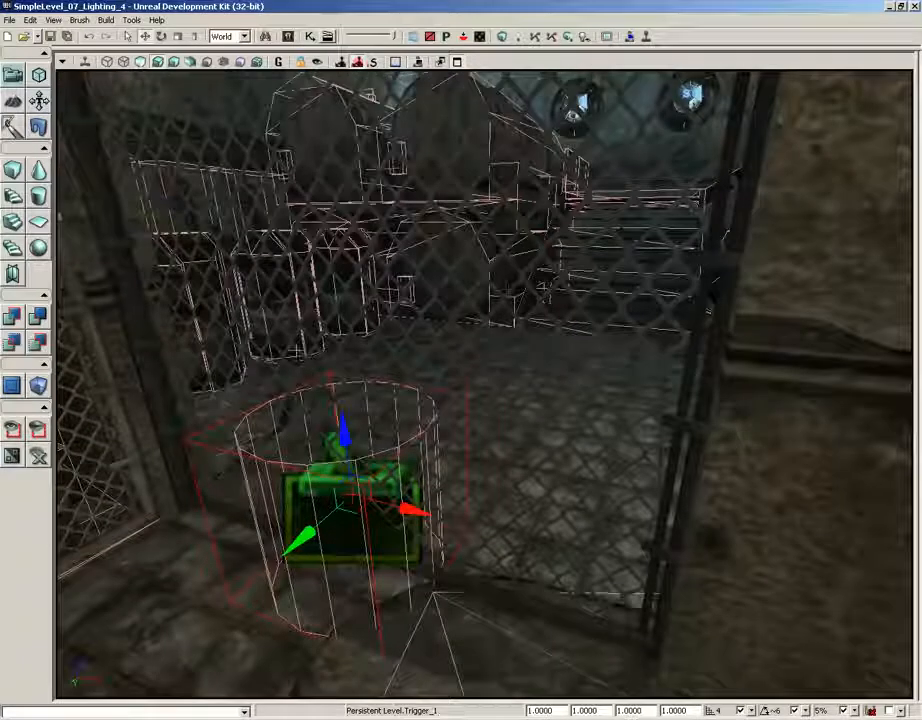
drag(533, 376, 520, 350)
right_drag(520, 350, 533, 436)
middle_drag(533, 436, 533, 430)
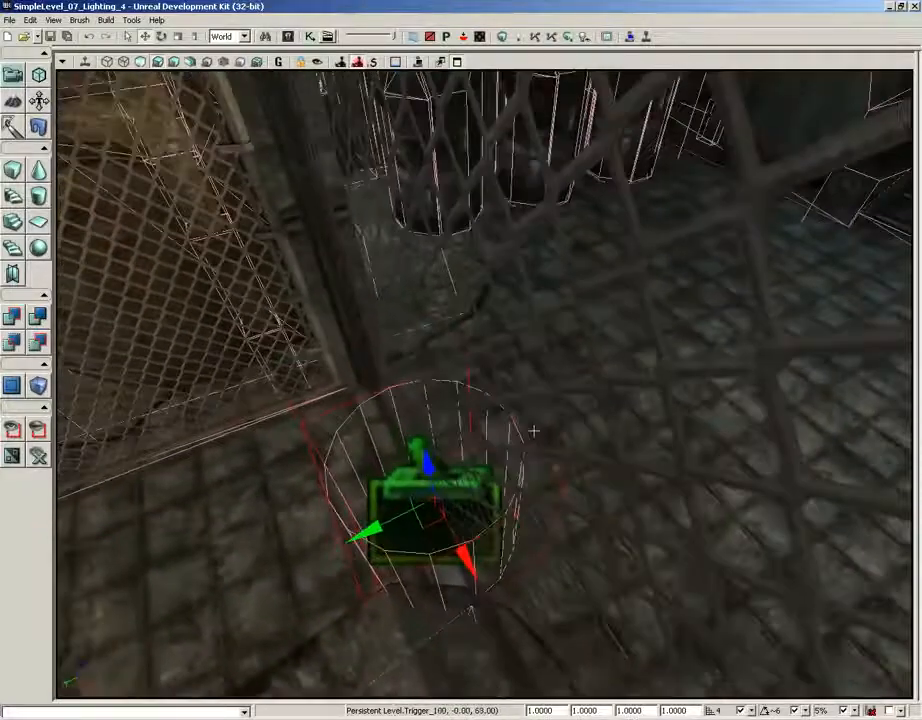
drag(533, 430, 533, 388)
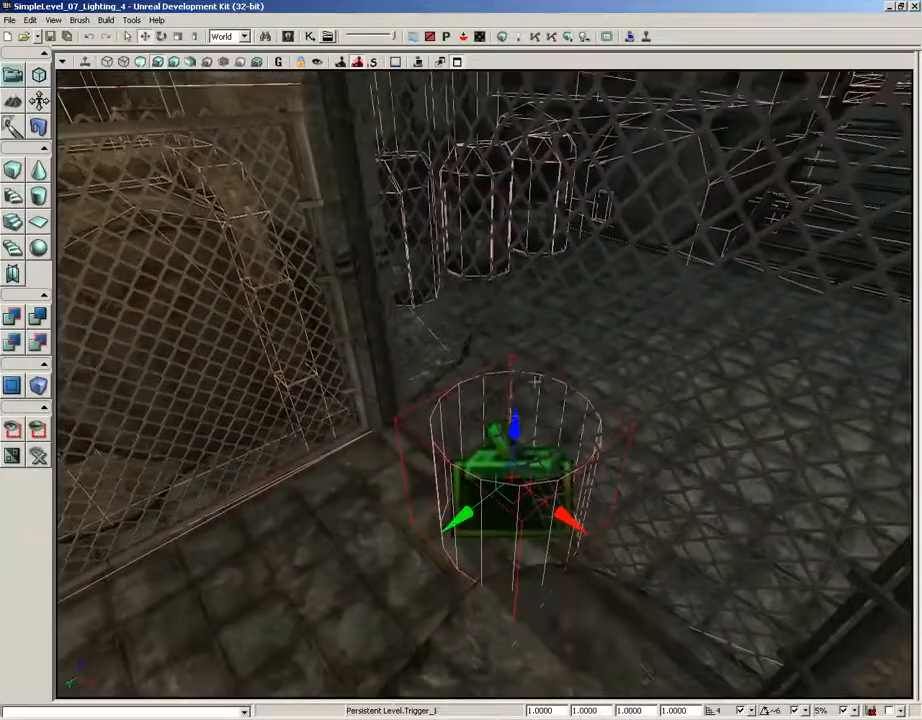
Open the trigger's properties and expand the CylinderComponent settings within its Cylinder Component
key(F4)
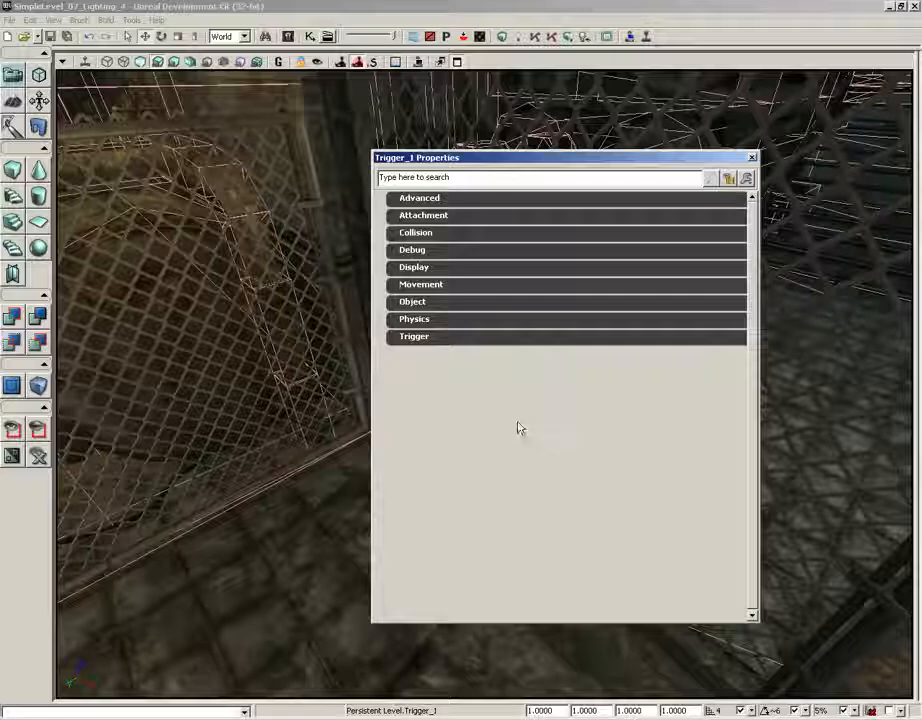
click(420, 338)
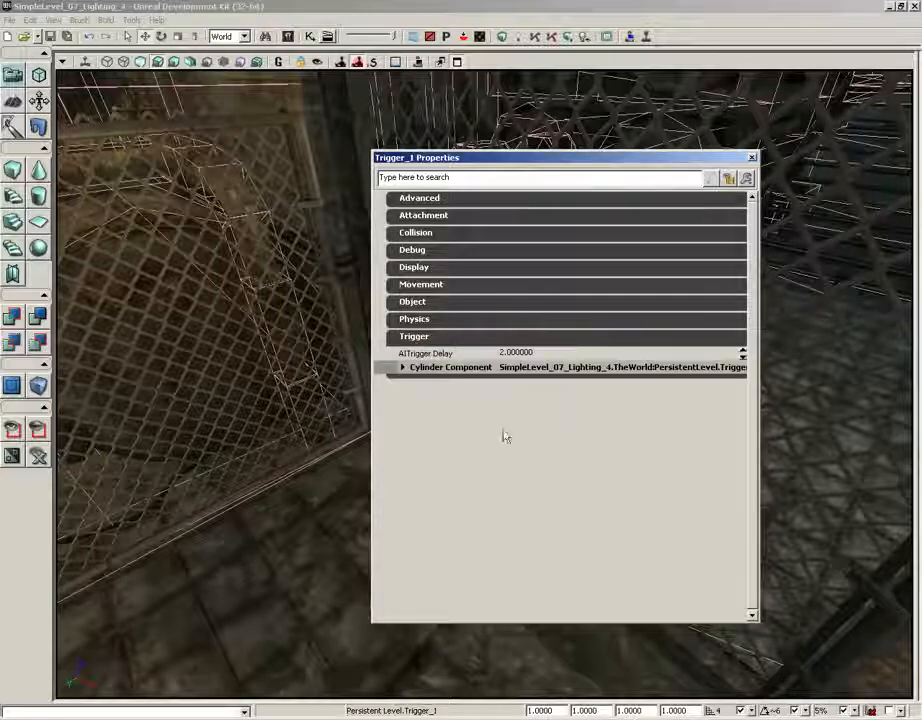
click(403, 367)
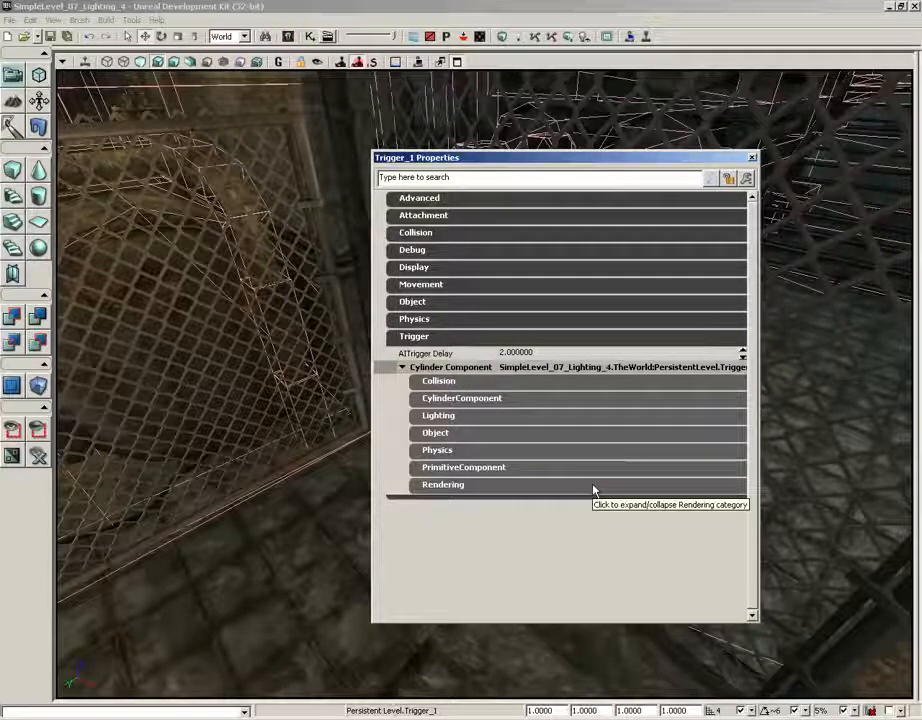
click(443, 467)
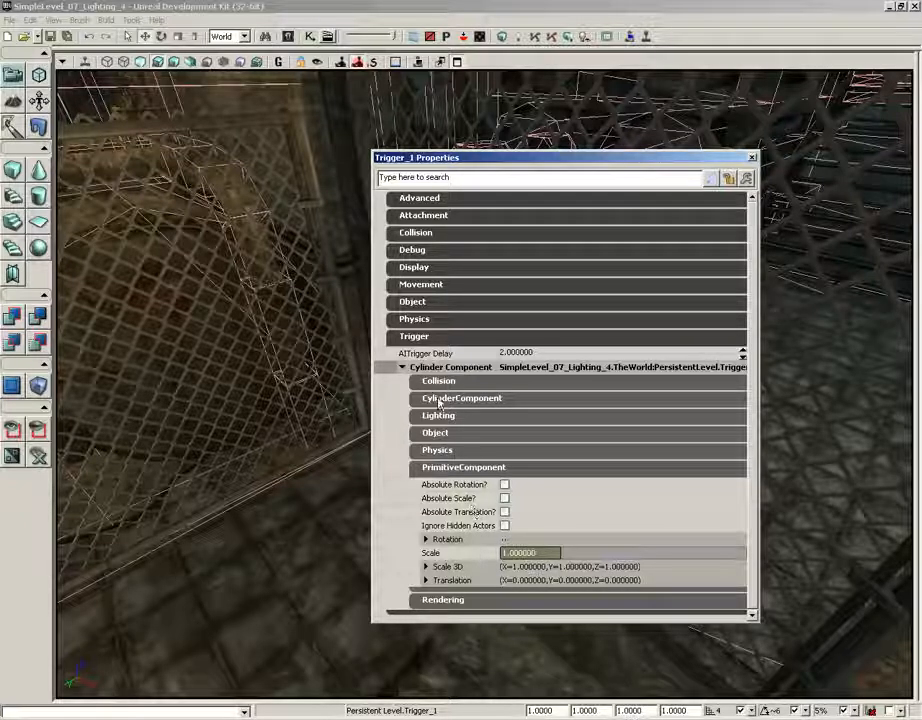
click(457, 470)
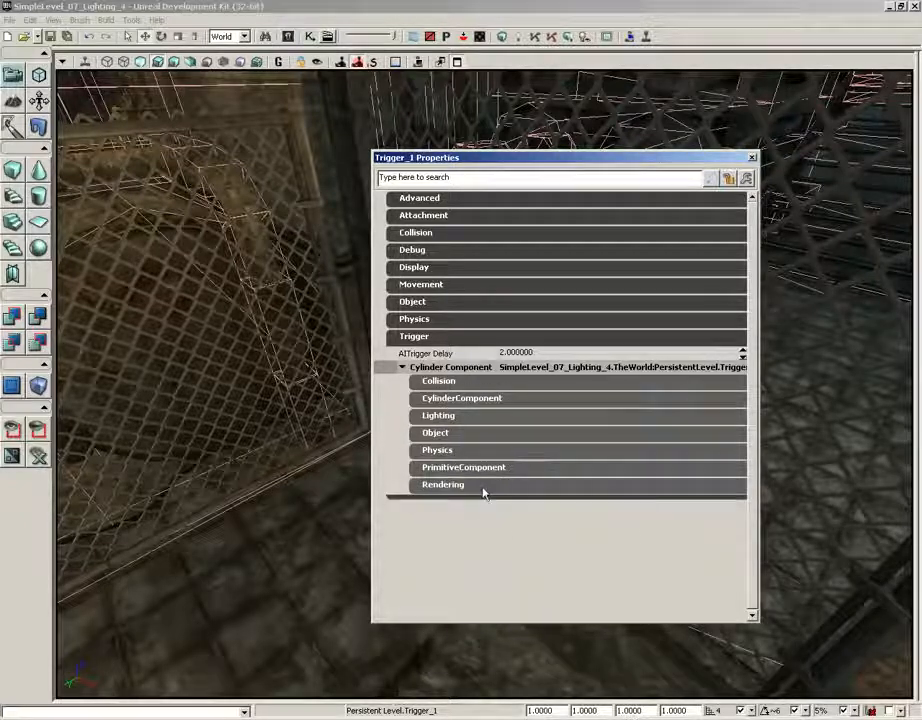
click(465, 400)
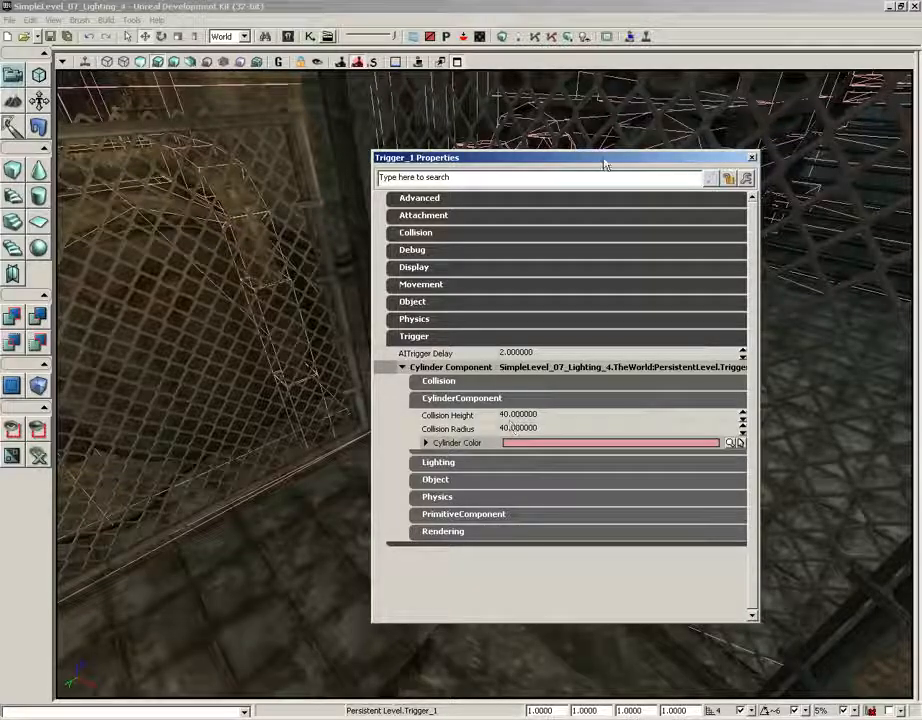
Move the properties window clear of the trigger and set the trigger's Collision Radius to 128
drag(594, 163, 829, 157)
drag(320, 216, 320, 390)
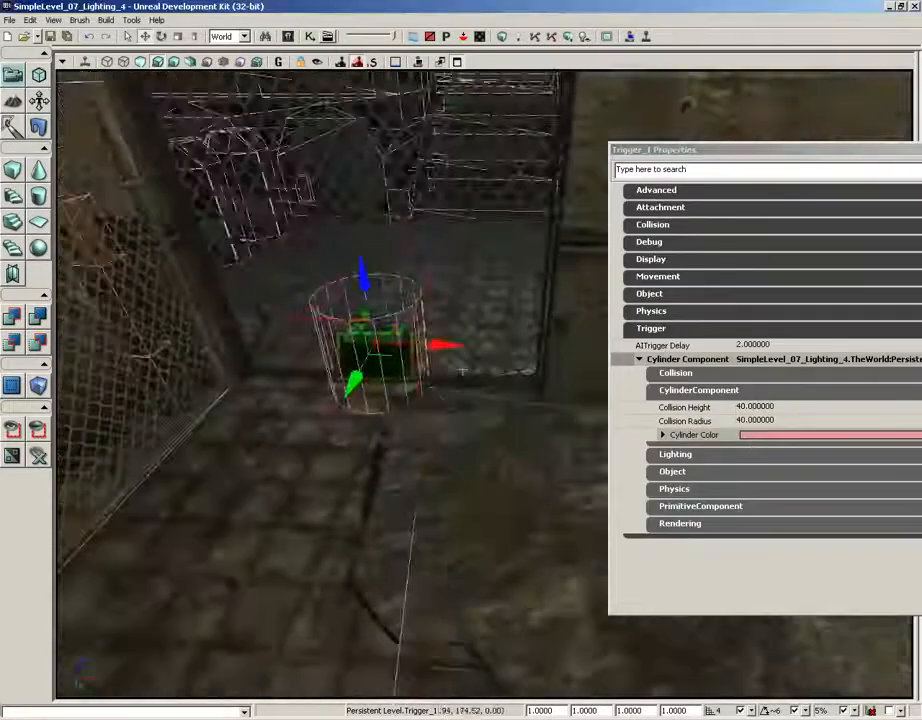
right_drag(320, 300, 320, 216)
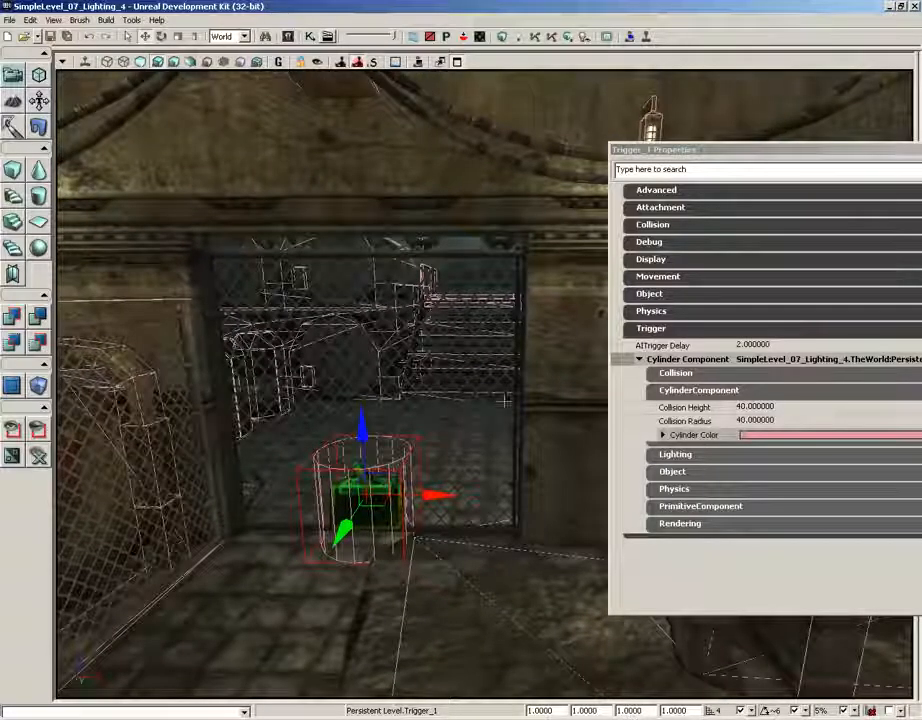
click(752, 421)
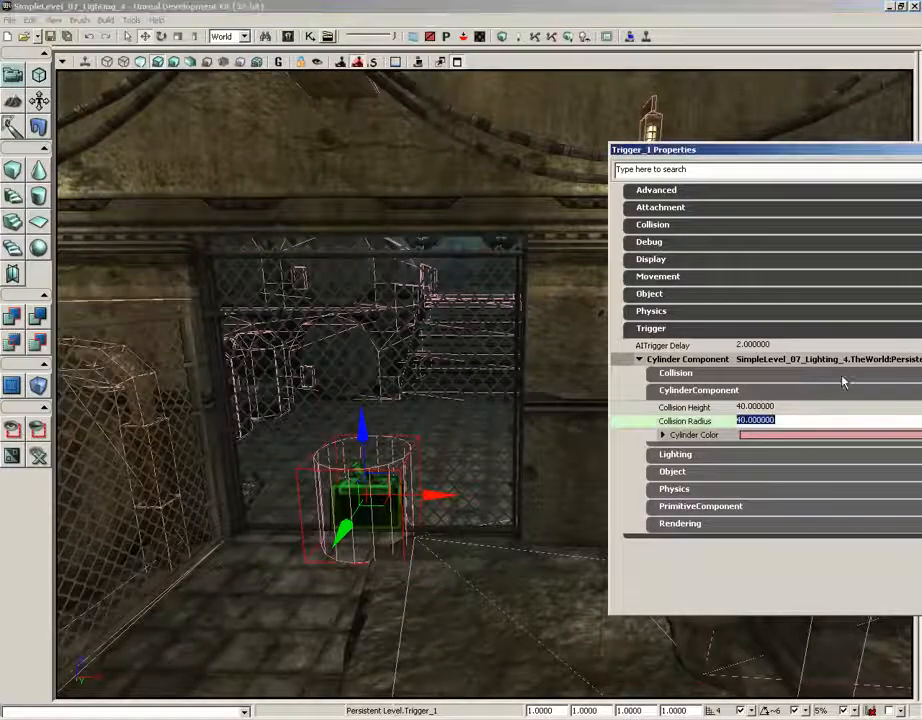
text(128)
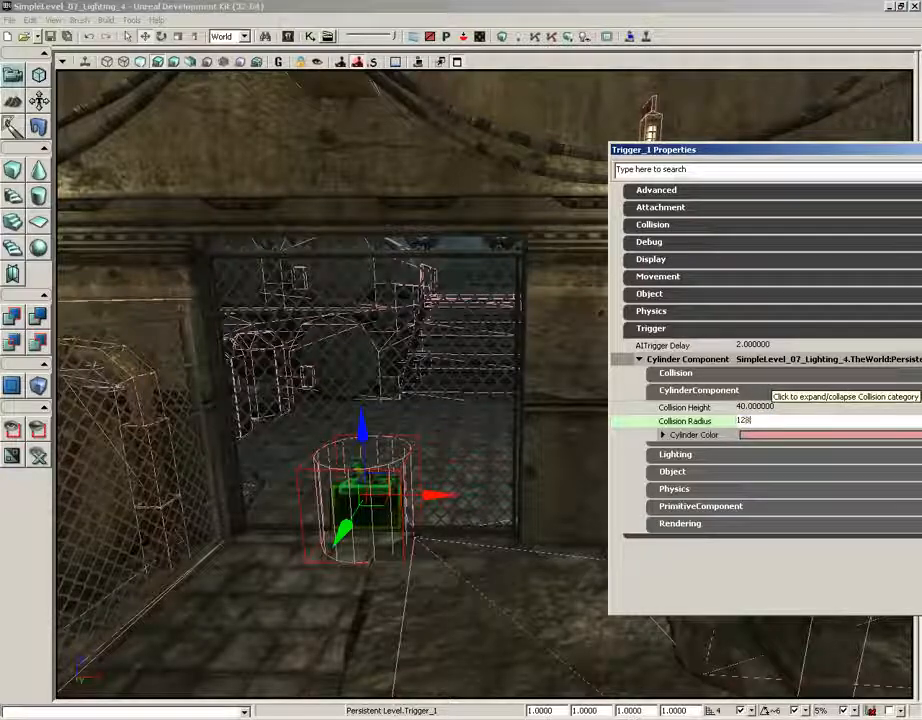
key(Return)
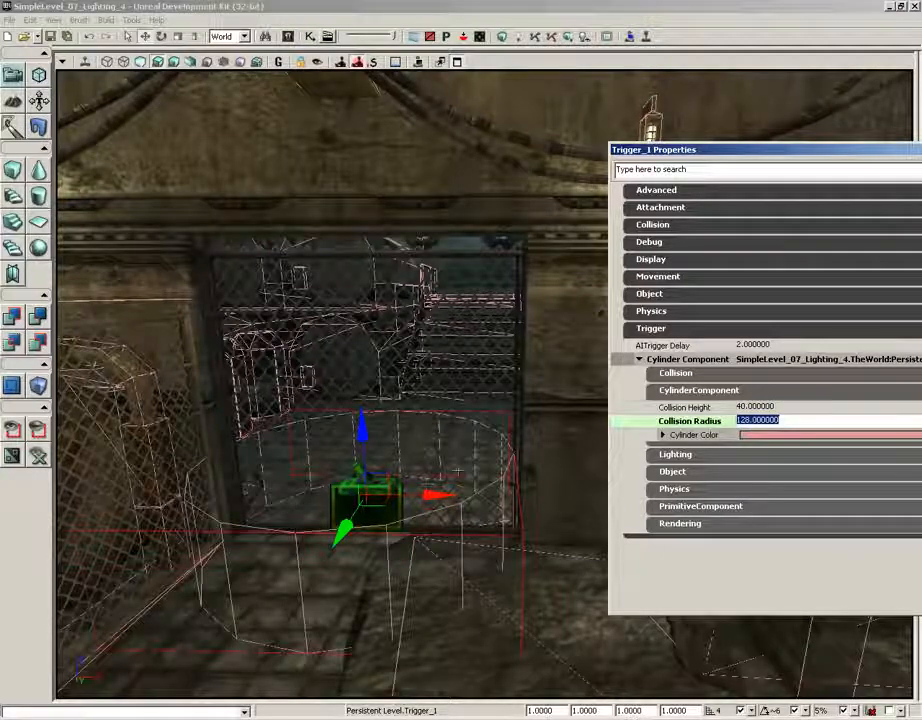
Set the trigger's Collision Height to 80 and raise the trigger off the floor in front of the gate
click(755, 406)
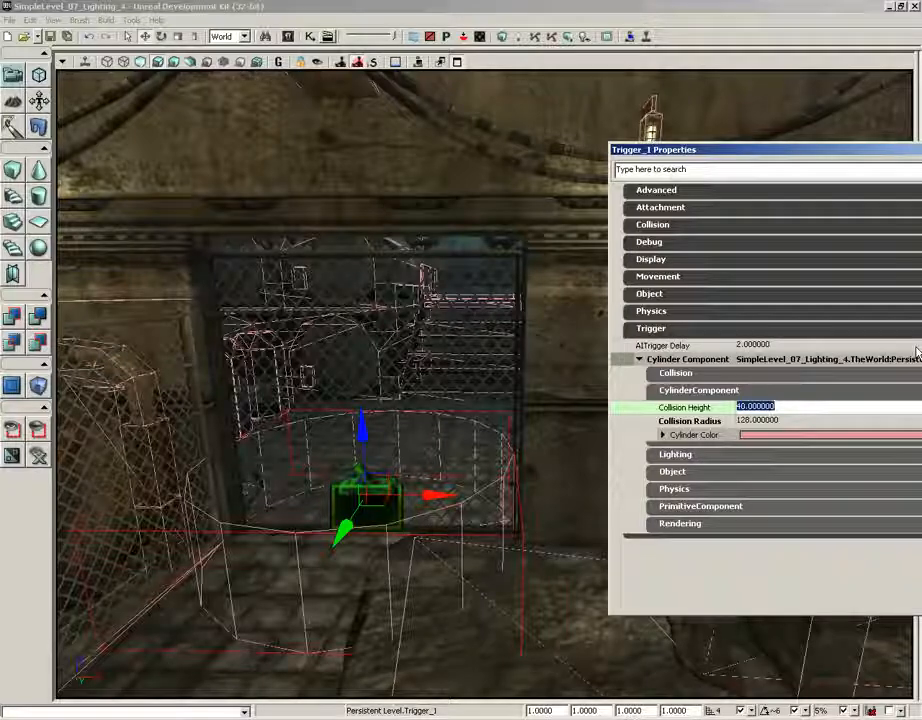
text(80)
key(Return)
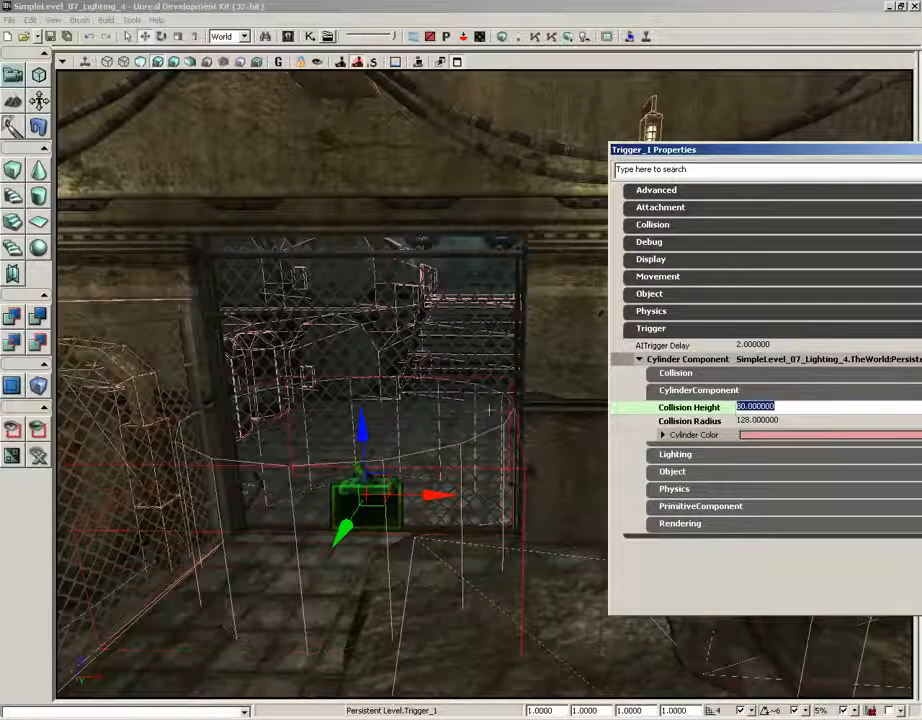
drag(362, 450, 365, 414)
drag(338, 539, 415, 692)
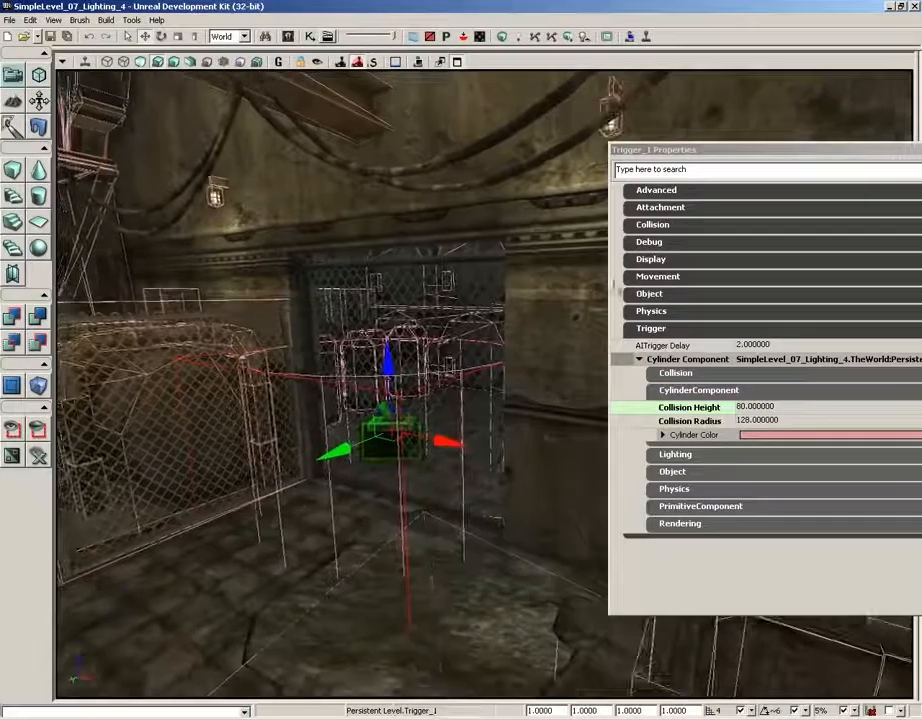
Close the trigger's properties and select the trigger in front of the chain-link gate
drag(786, 151, 598, 164)
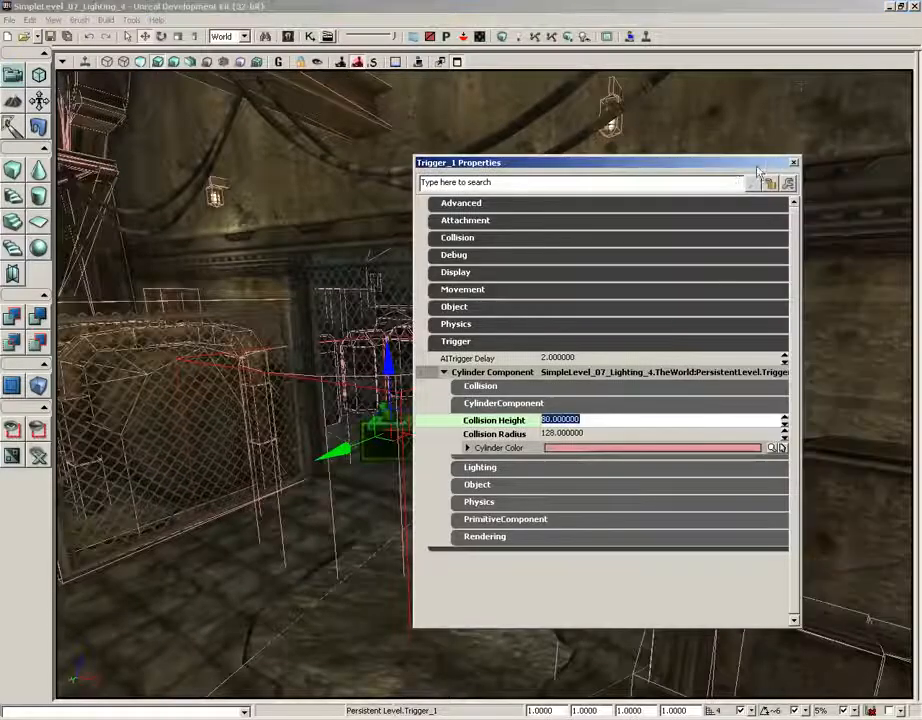
click(789, 161)
drag(379, 272, 362, 227)
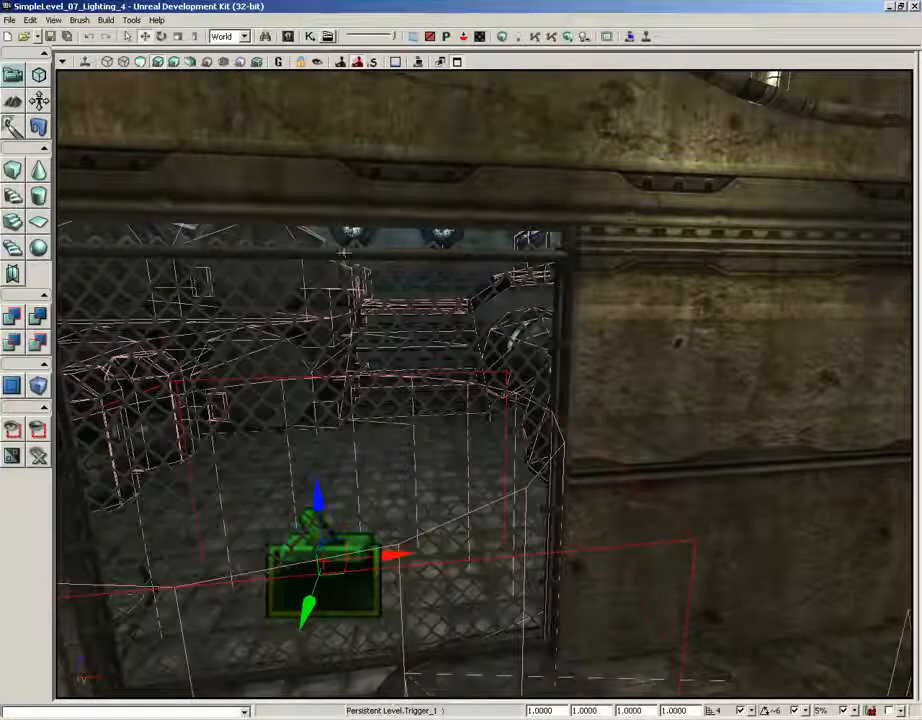
click(344, 251)
click(359, 603)
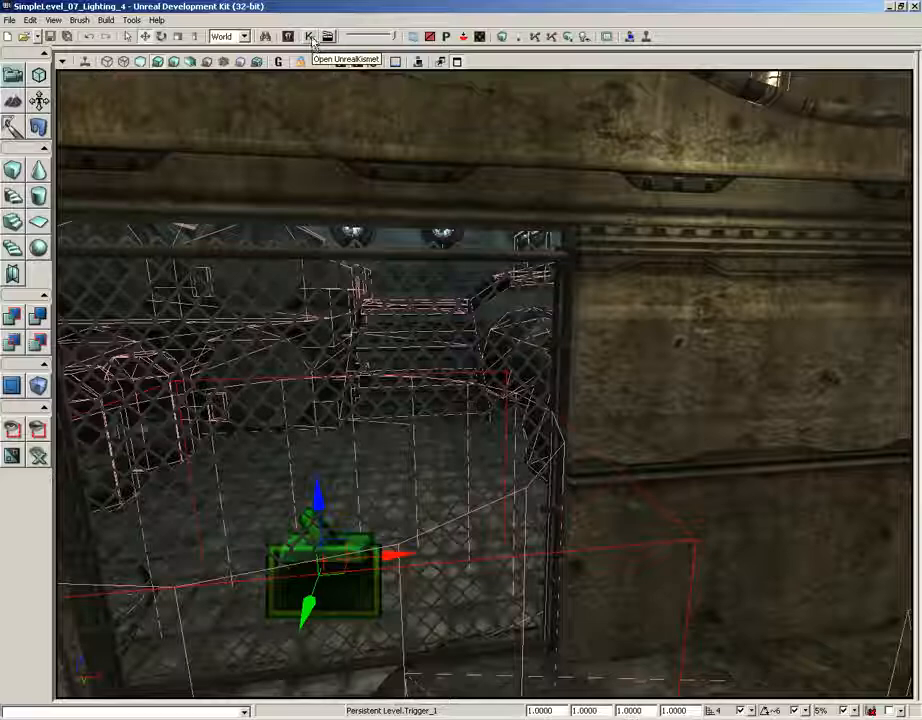
Open UnrealKismet and add a Touch event that uses the selected trigger
click(53, 20)
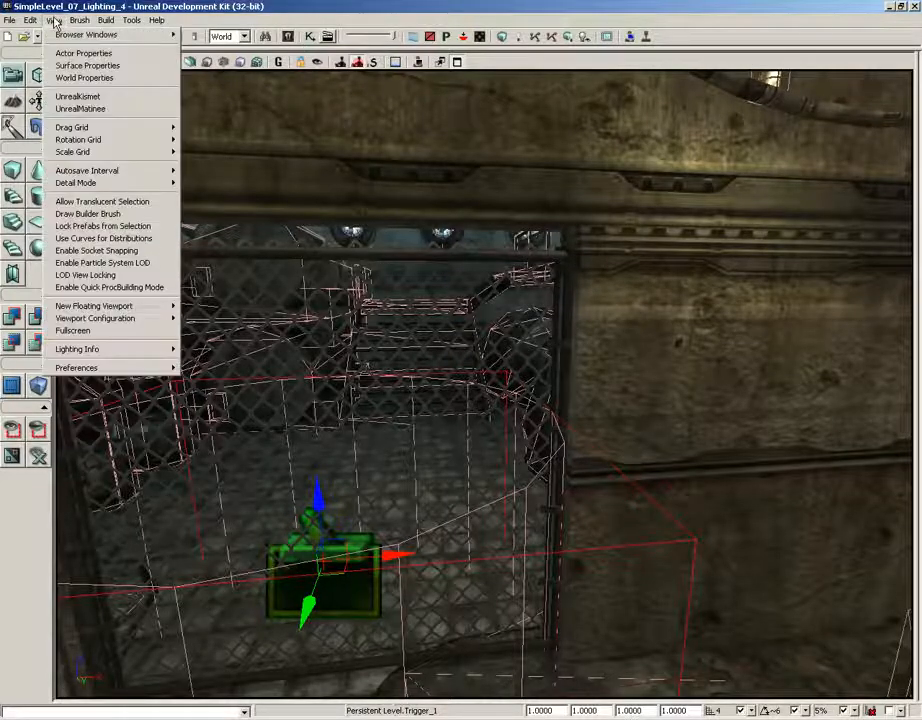
click(60, 96)
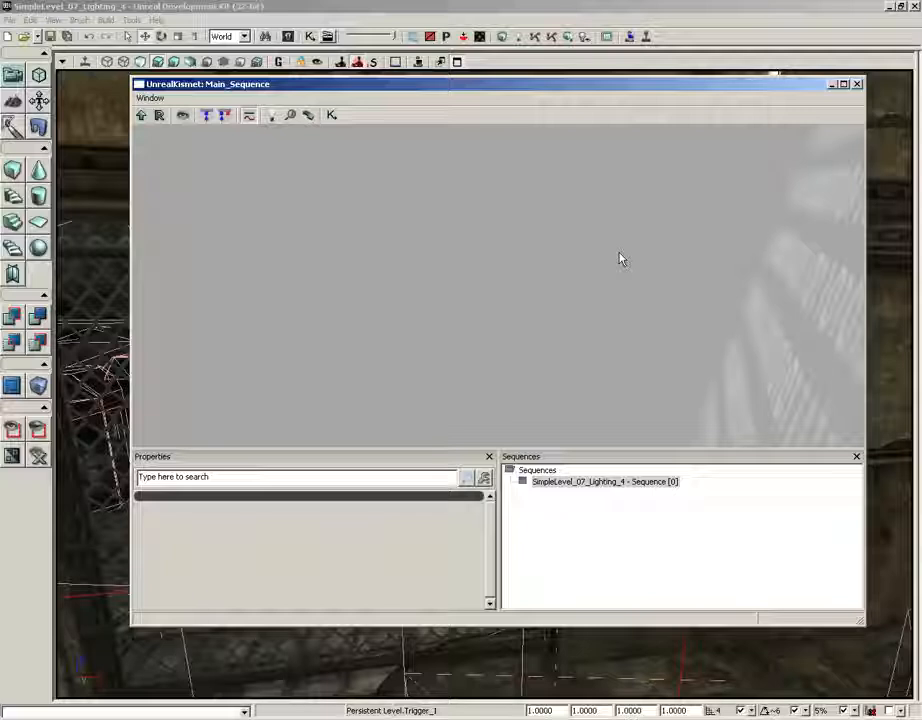
right_click(372, 238)
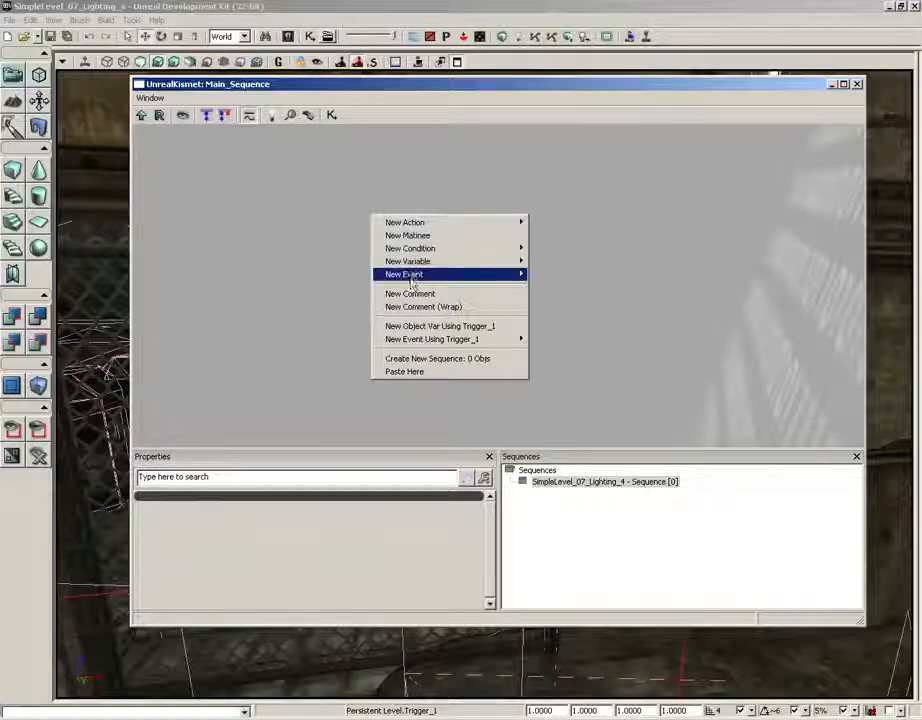
mouse_move(478, 341)
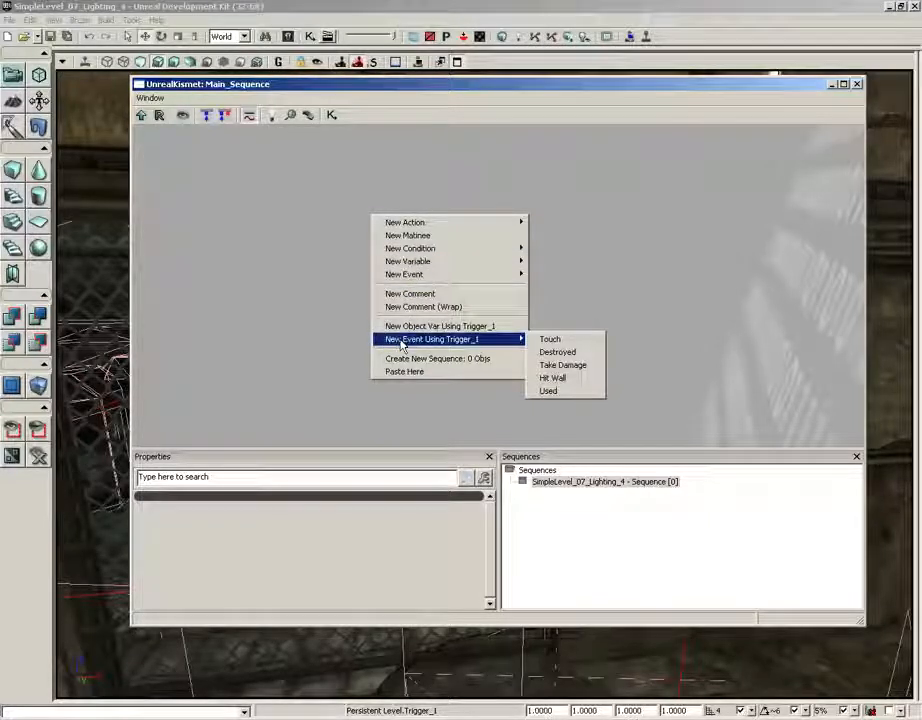
click(581, 345)
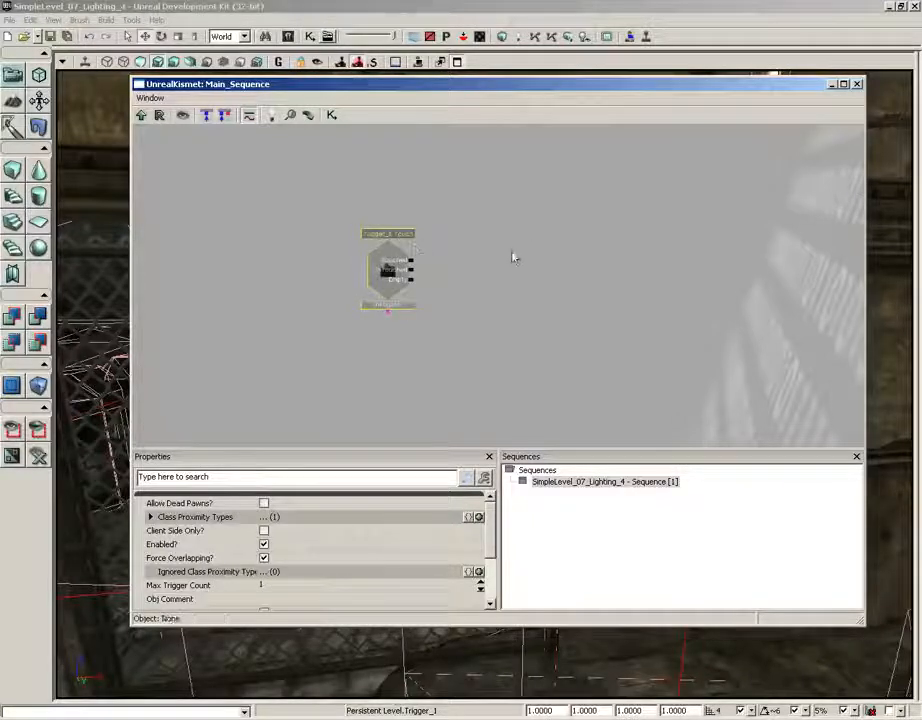
Add a new Matinee beside the trigger's Touch event in the Kismet sequence
drag(512, 257, 531, 265)
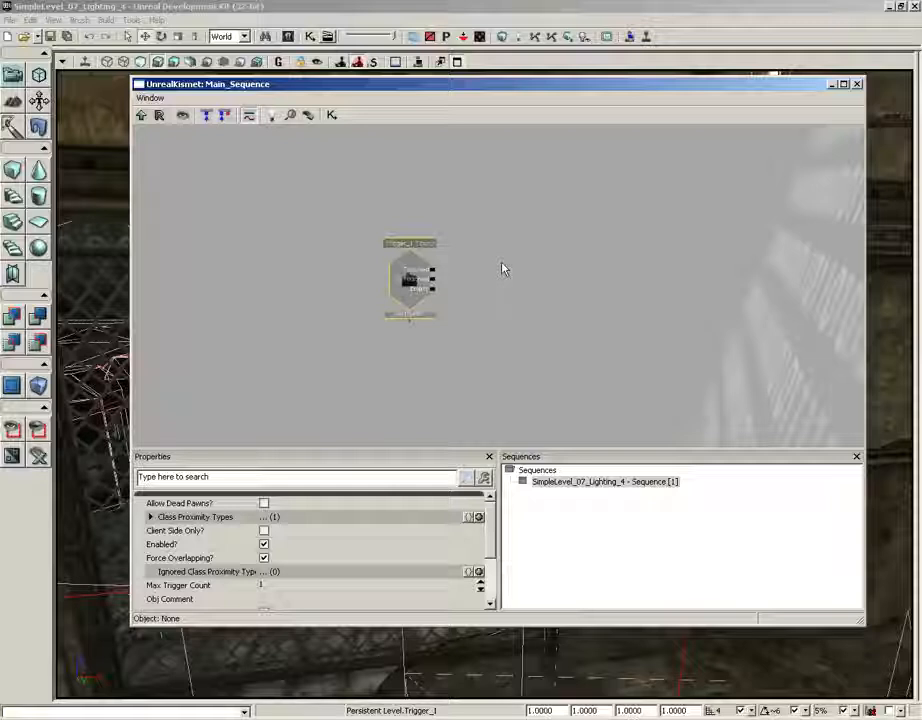
mouse_move(480, 269)
mouse_down()
mouse_move(603, 305)
mouse_move(494, 344)
mouse_move(508, 289)
mouse_move(572, 263)
mouse_move(589, 329)
mouse_move(566, 317)
mouse_move(560, 286)
mouse_move(488, 273)
mouse_up()
scroll(477, 268, up, 5)
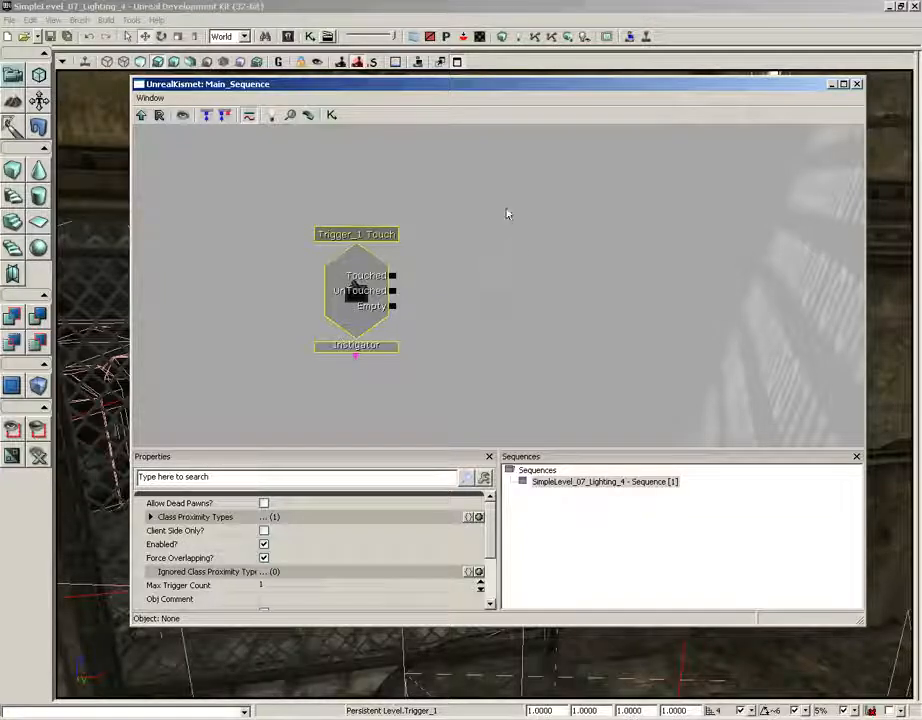
drag(490, 86, 527, 88)
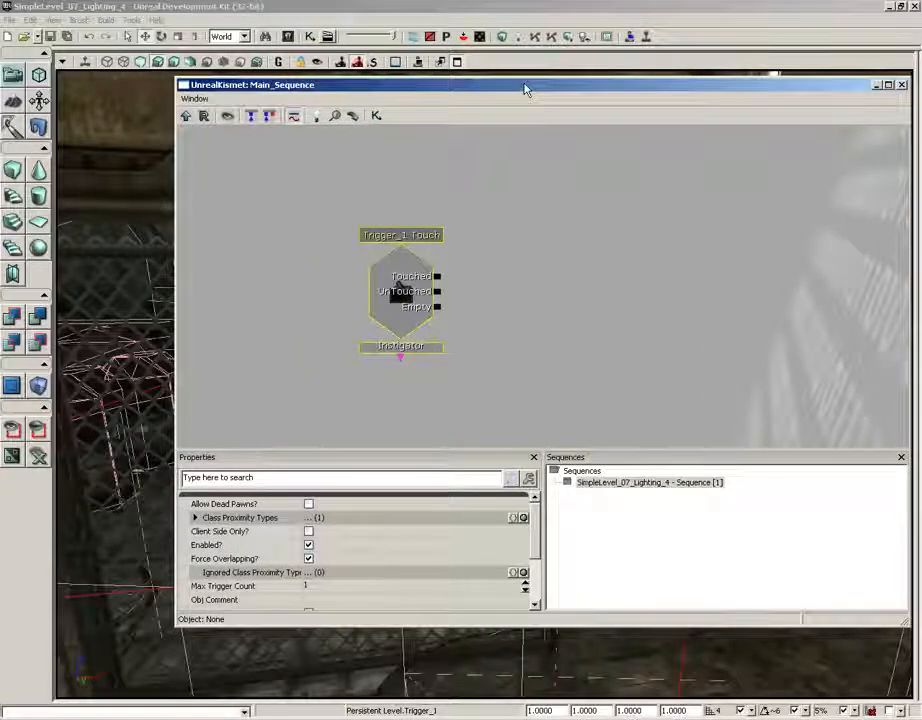
right_click(518, 264)
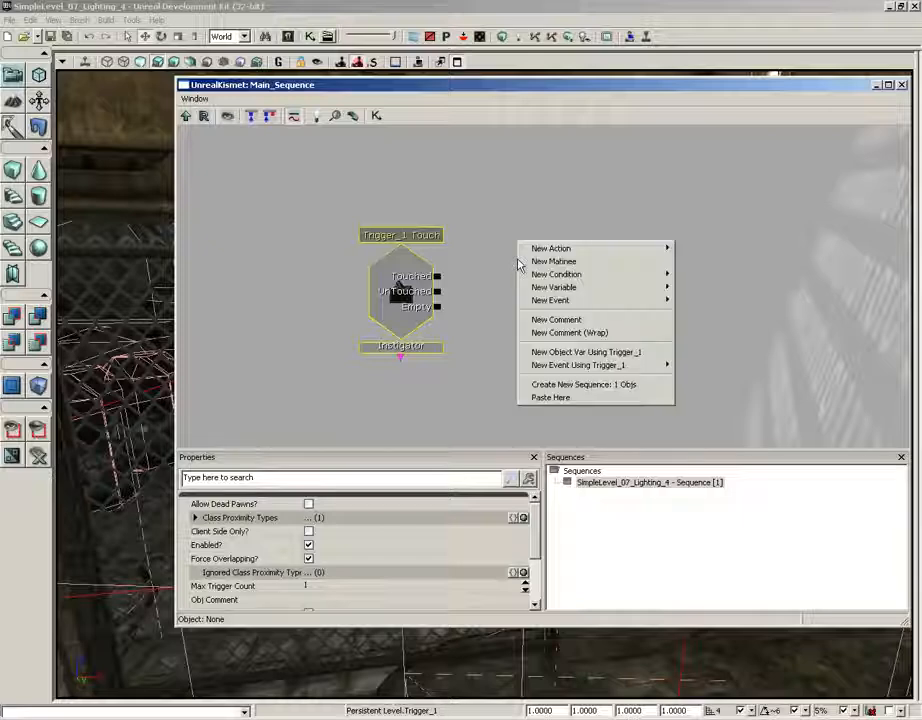
click(553, 262)
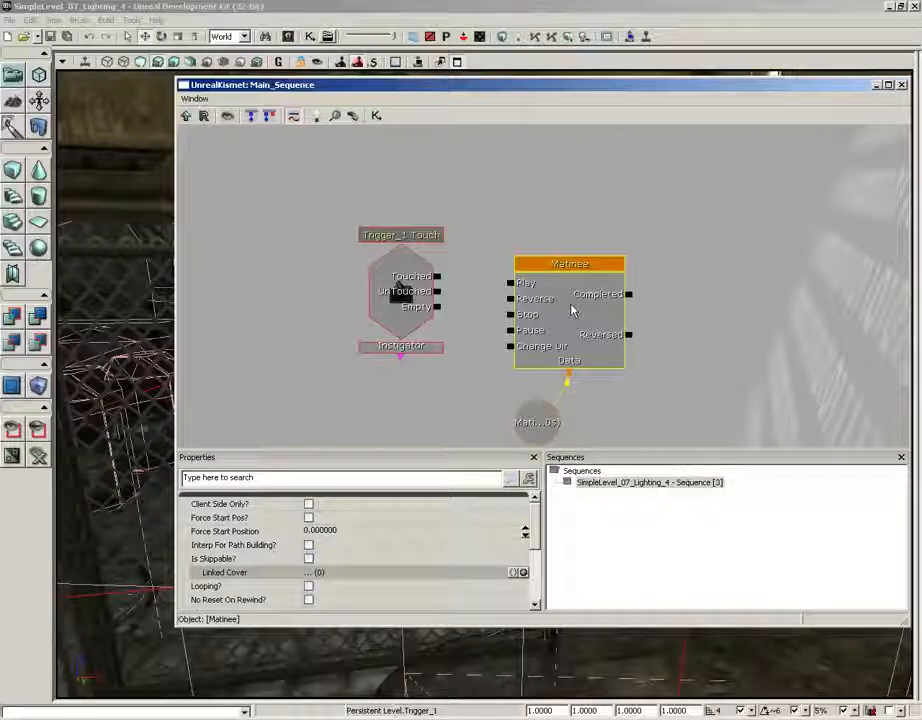
Open the Matinee for editing, keeping its window clear of the level view, and close the Kismet window
double_click(572, 311)
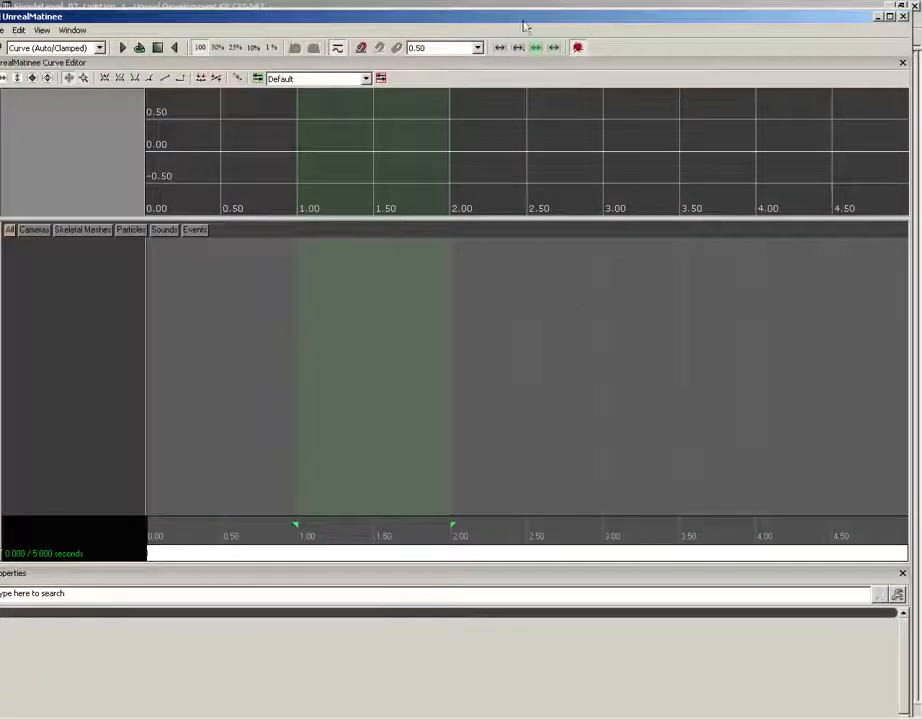
drag(518, 22, 531, 15)
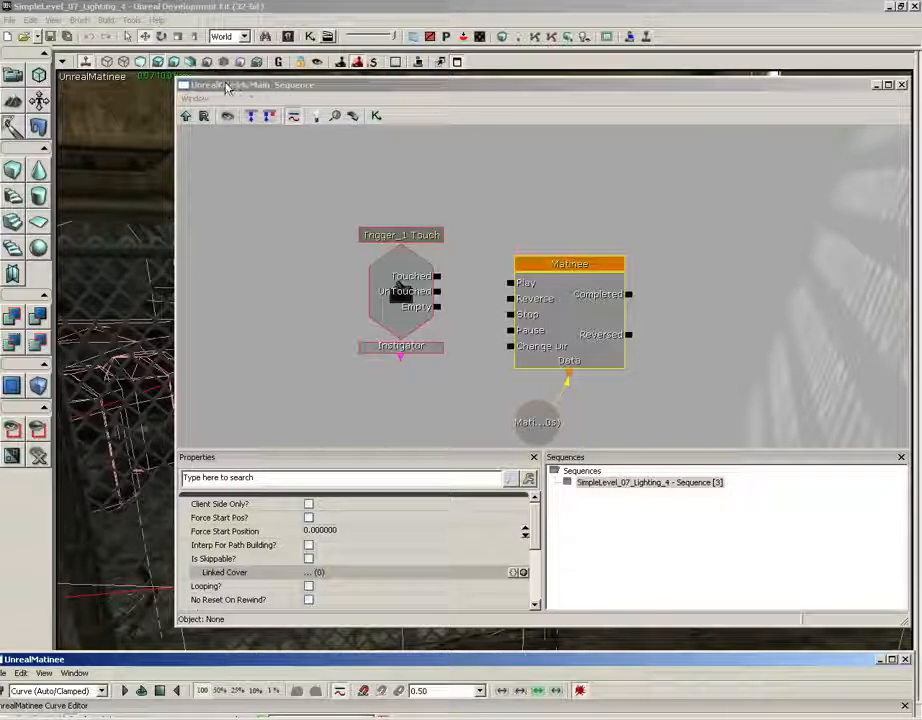
drag(380, 88, 283, 90)
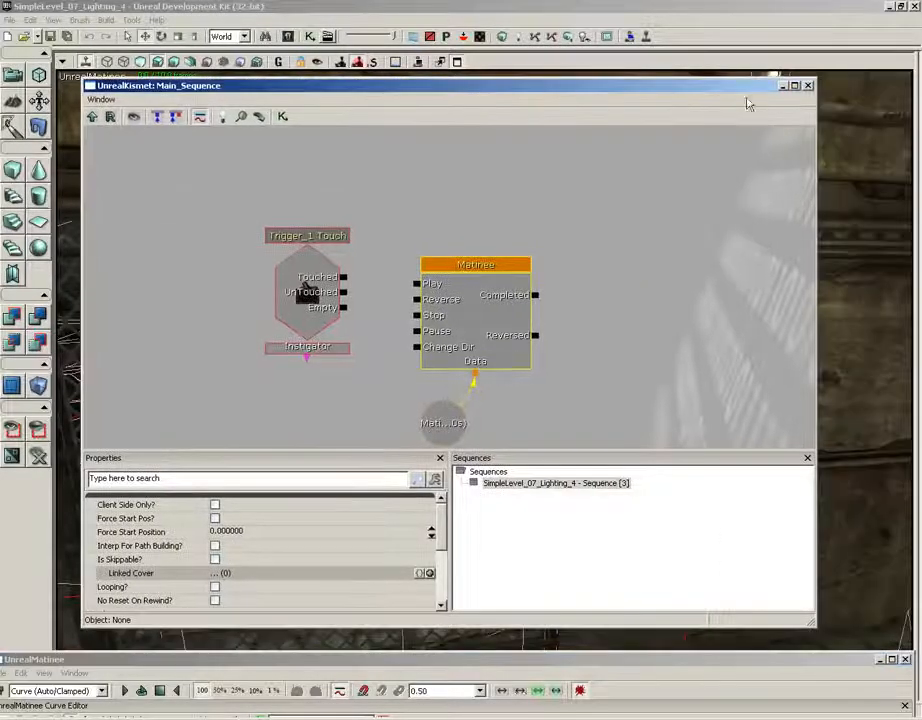
click(809, 86)
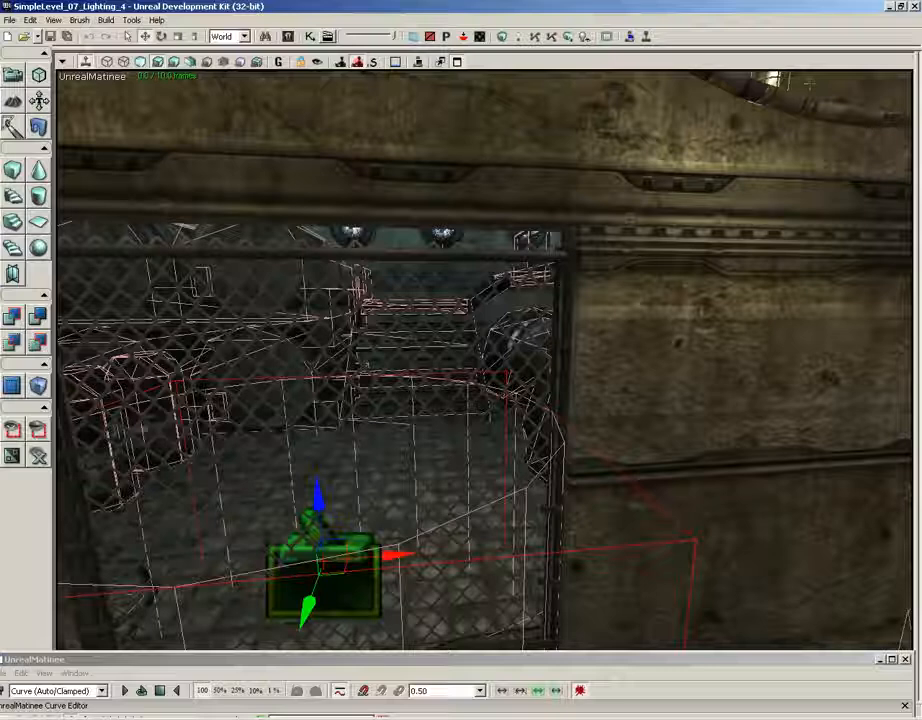
Select the chain-link gate in the doorway and add an empty Matinee group named SlidingGate for it
click(442, 255)
right_drag(696, 233, 749, 229)
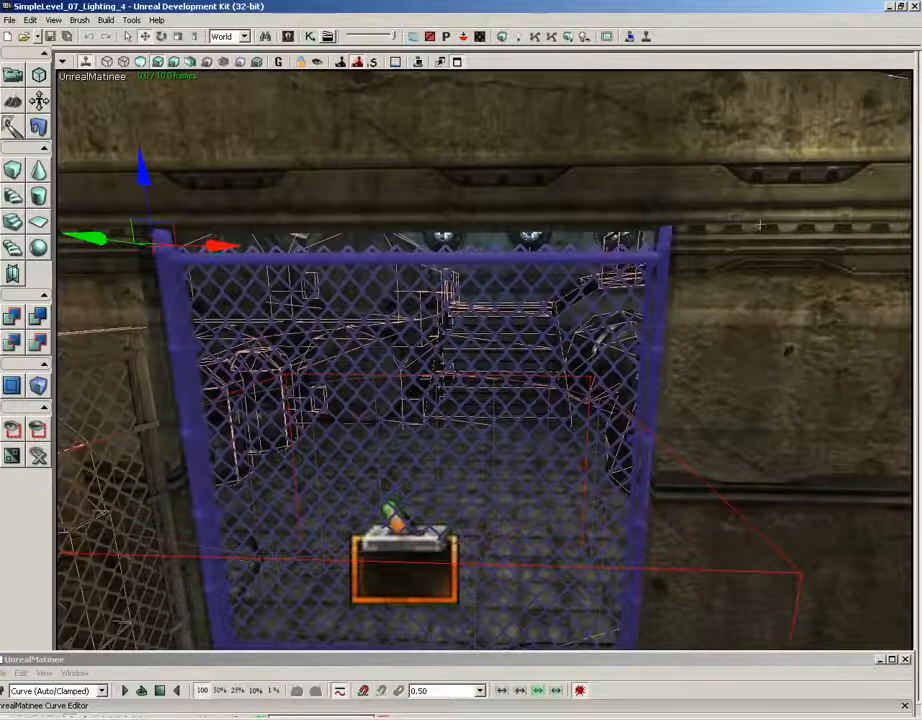
drag(749, 234, 695, 355)
drag(483, 648, 496, 14)
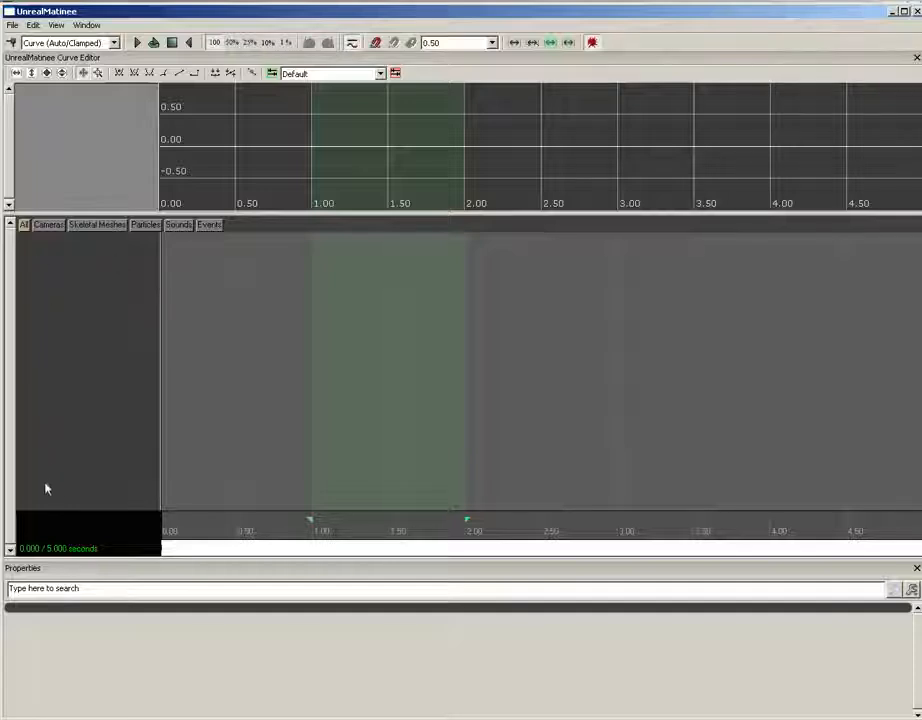
right_click(68, 251)
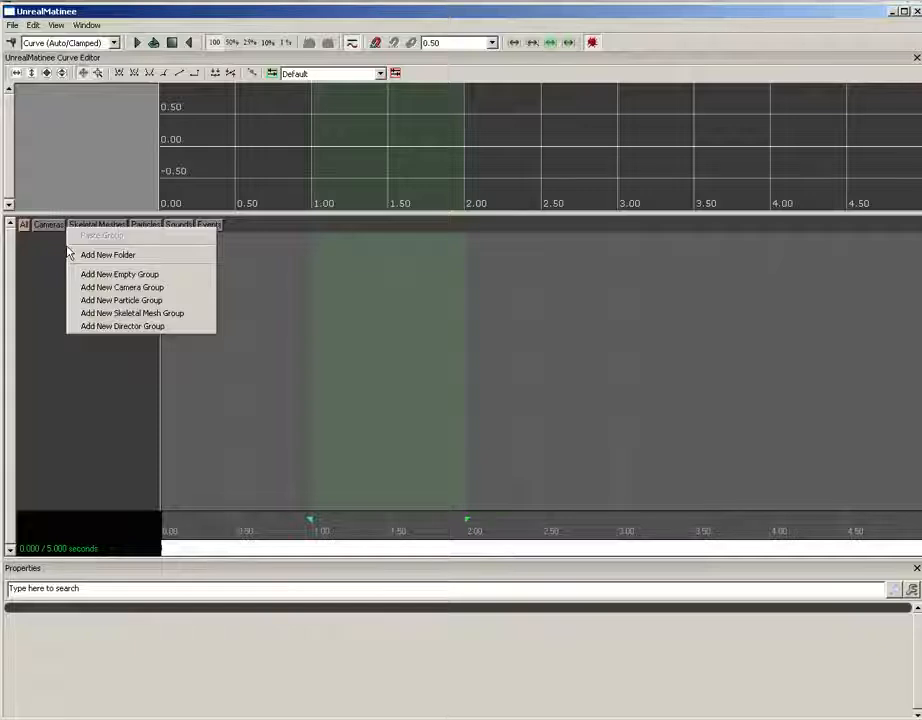
click(150, 274)
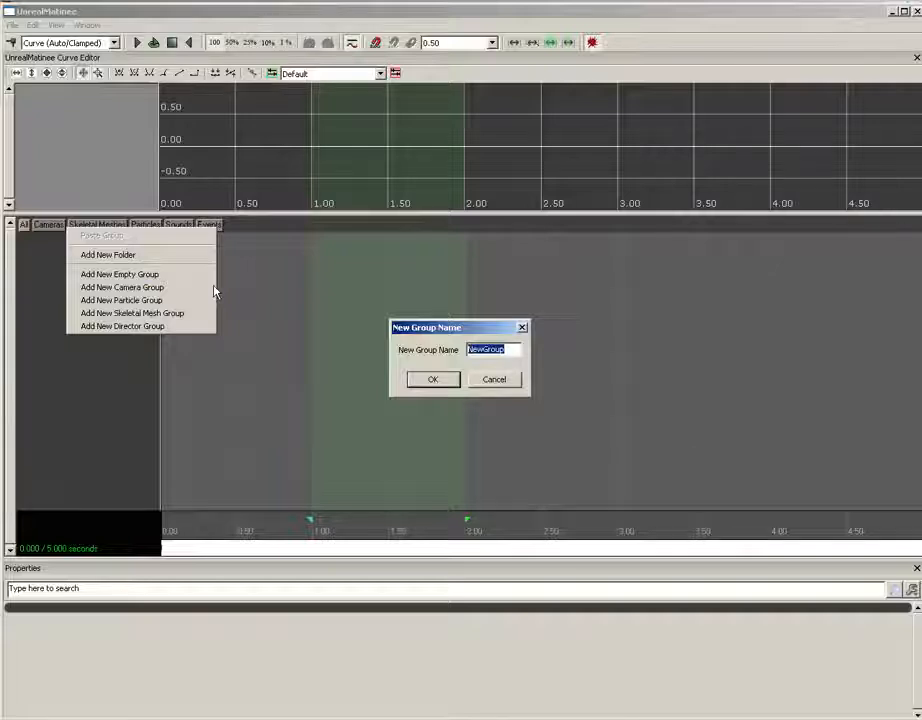
text(Slidi)
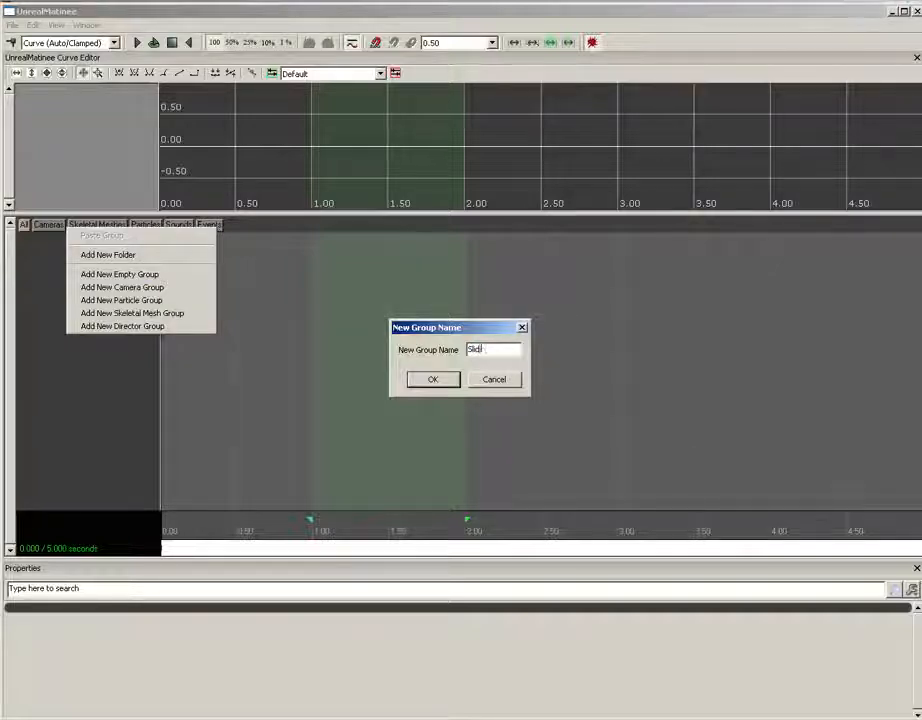
text(ngGate)
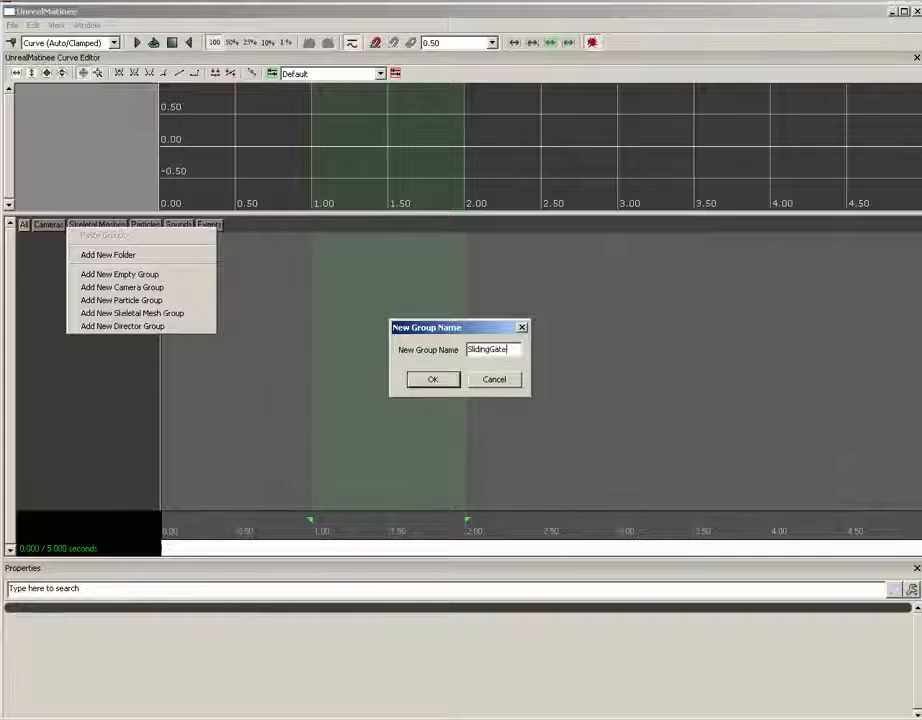
click(445, 381)
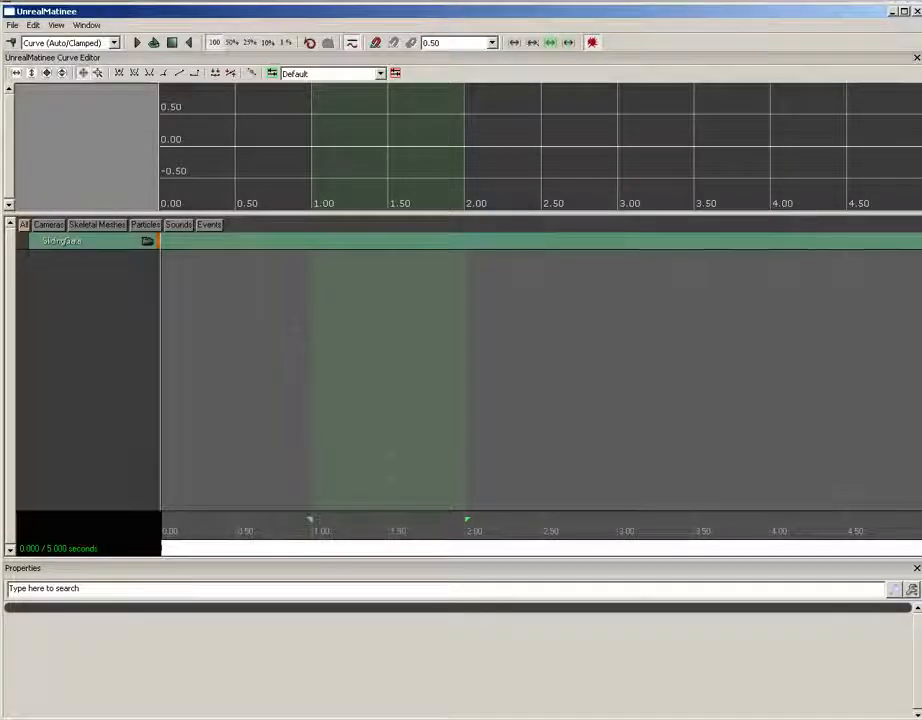
Return from Matinee to UnrealKismet and place the gate's InterpActor variable just below the Matinee's Sliding Gate connector
click(916, 11)
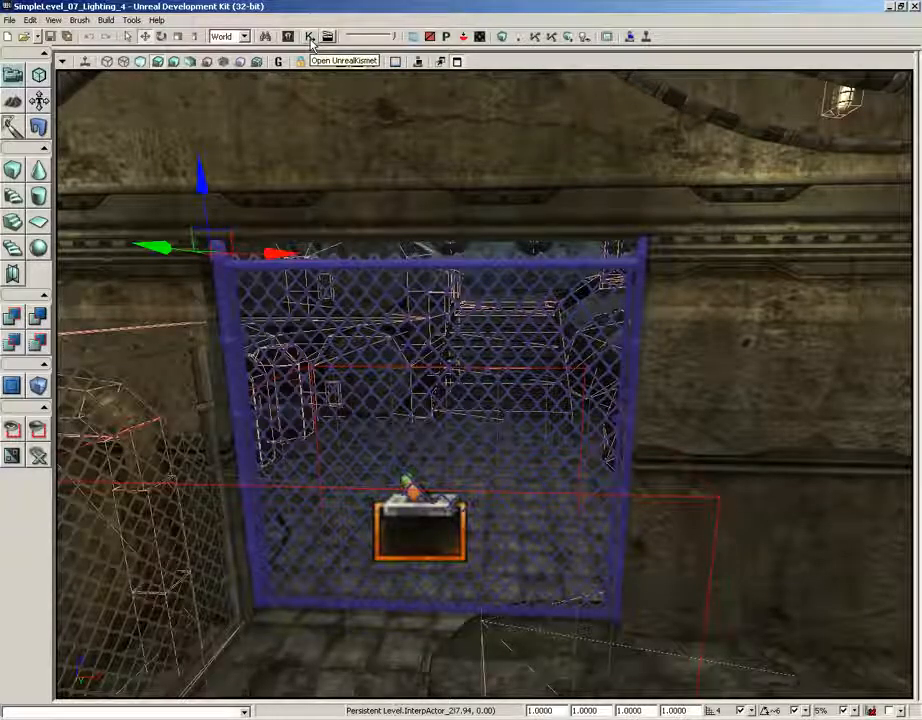
click(311, 40)
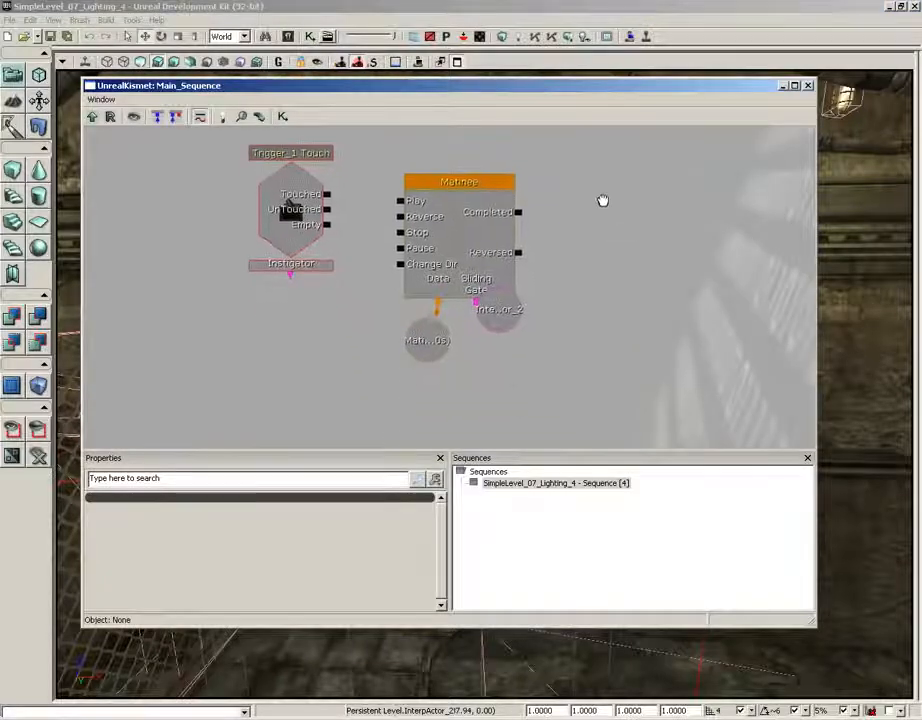
click(470, 208)
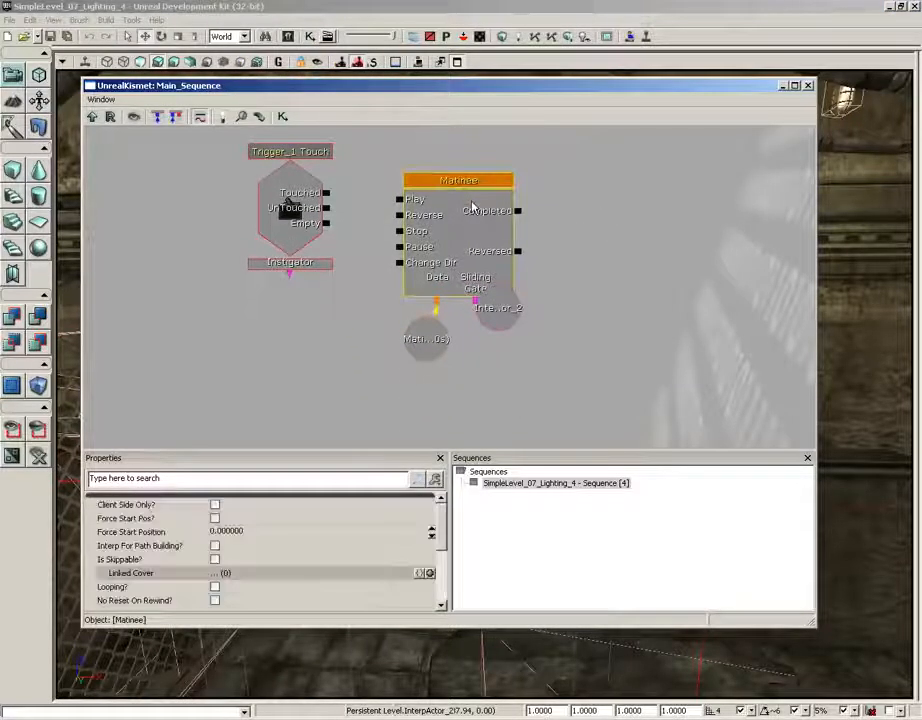
click(499, 308)
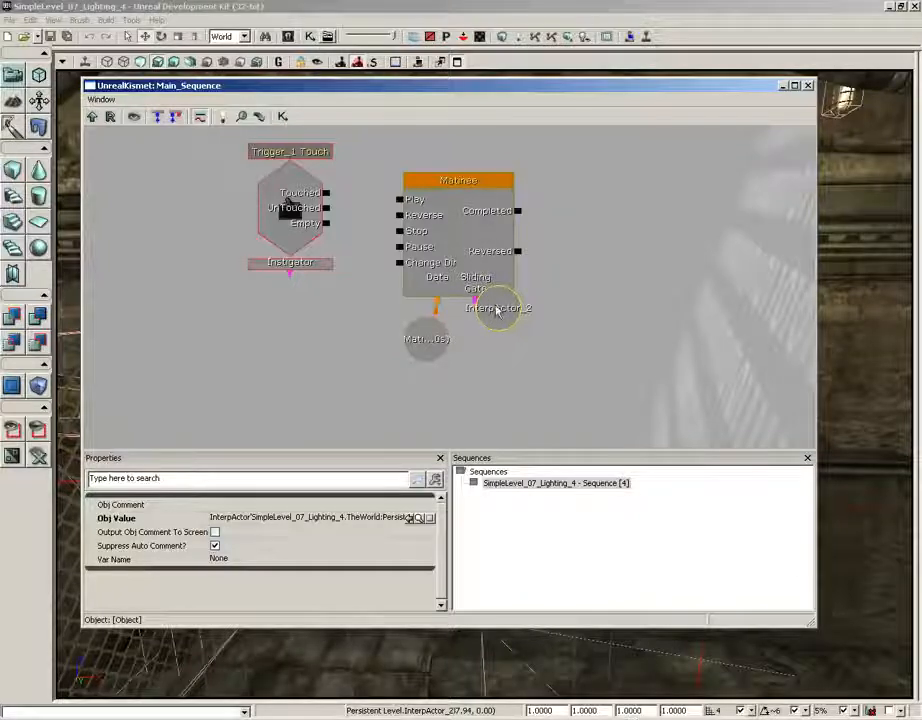
drag(496, 311, 498, 335)
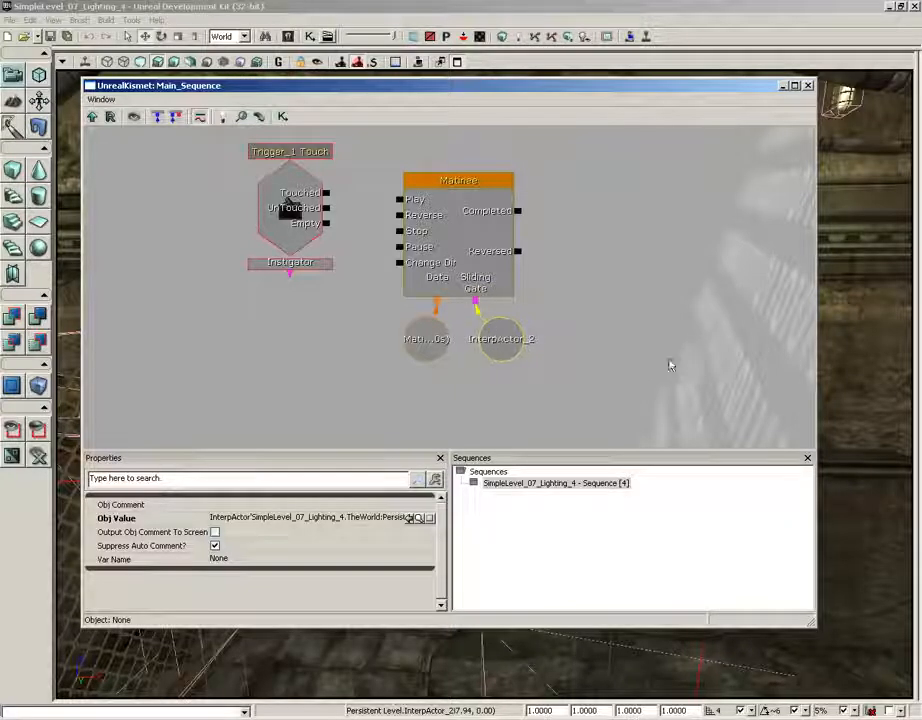
click(494, 294)
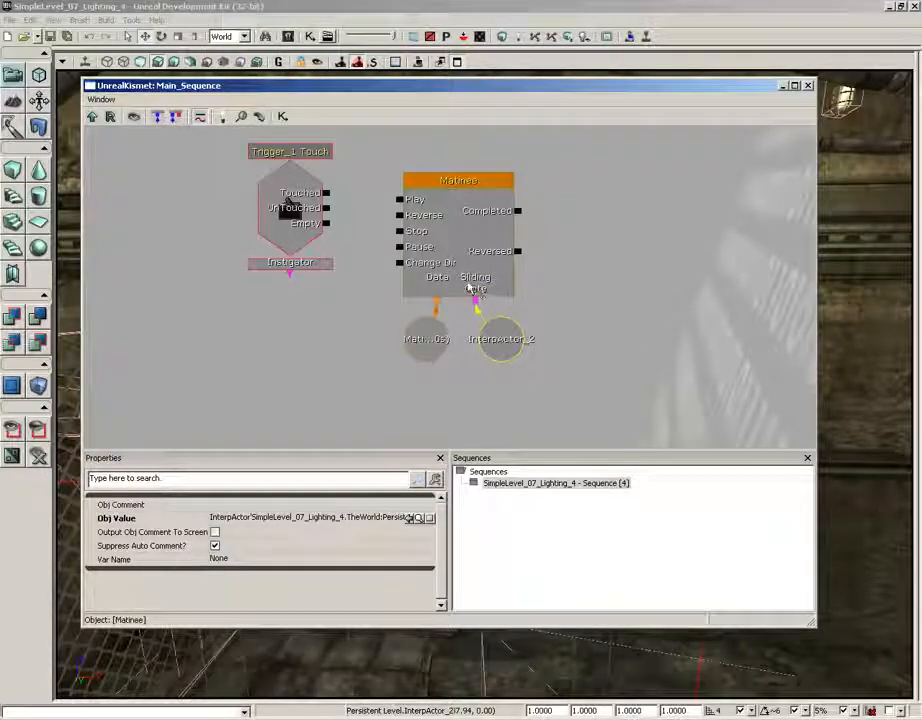
click(495, 328)
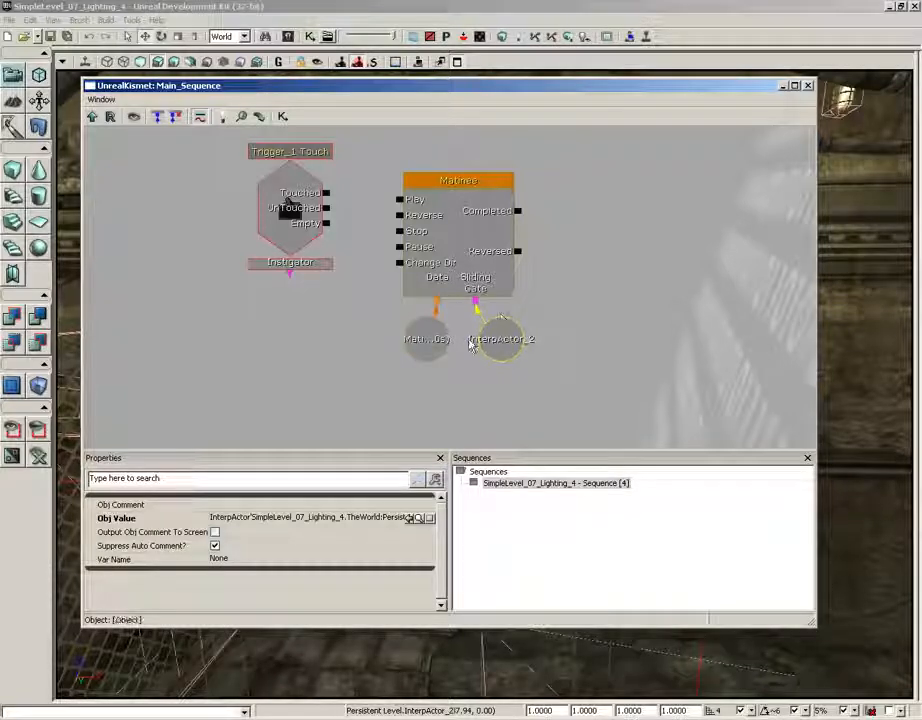
Reopen the Matinee for editing and add a new Movement track to the SlidingGate group
drag(537, 88, 541, 122)
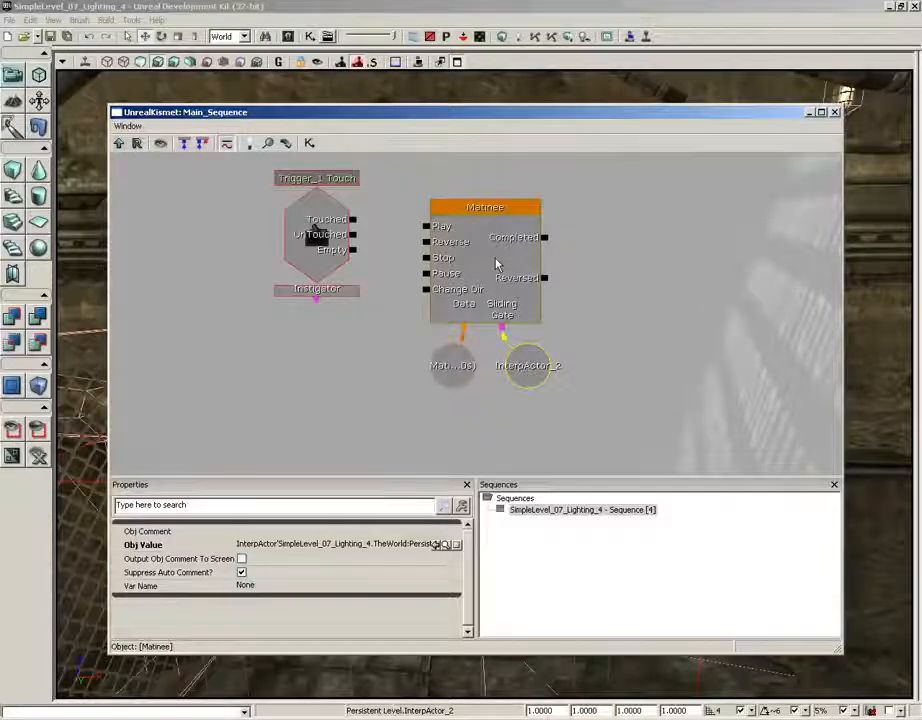
double_click(496, 263)
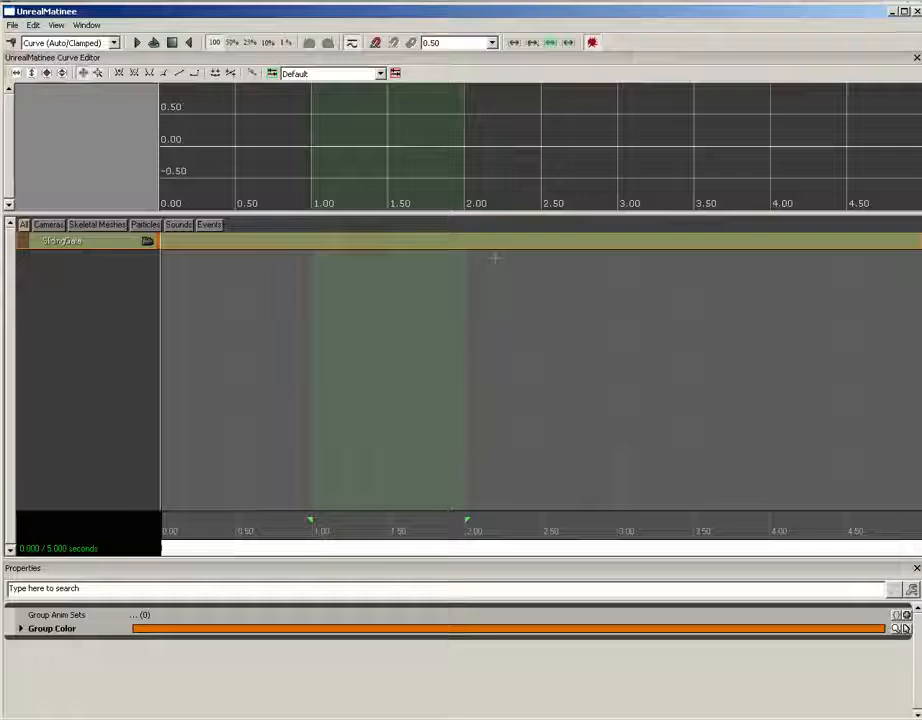
right_click(85, 248)
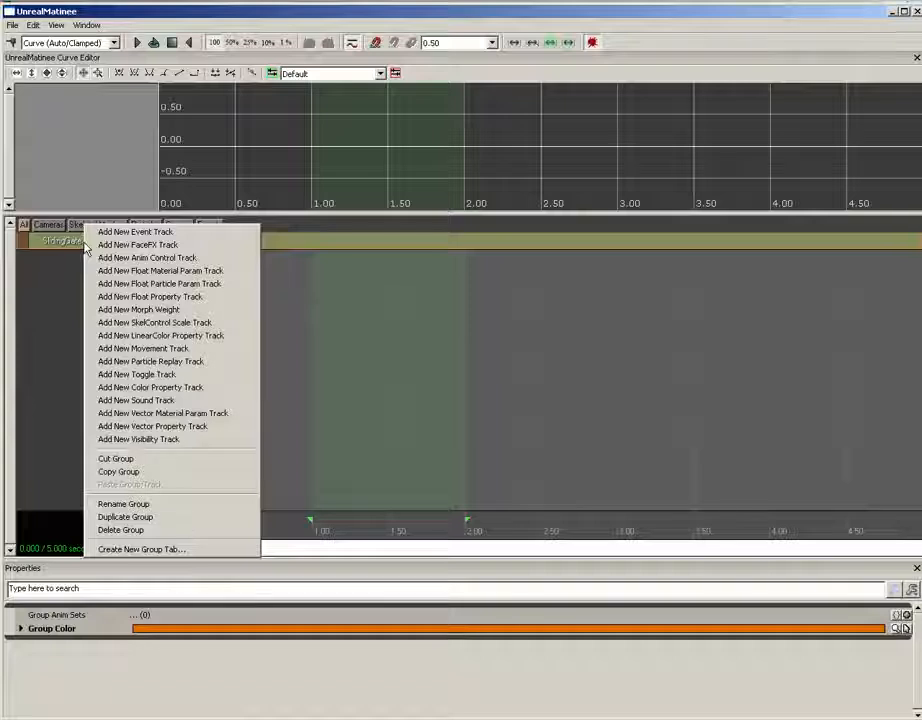
click(206, 349)
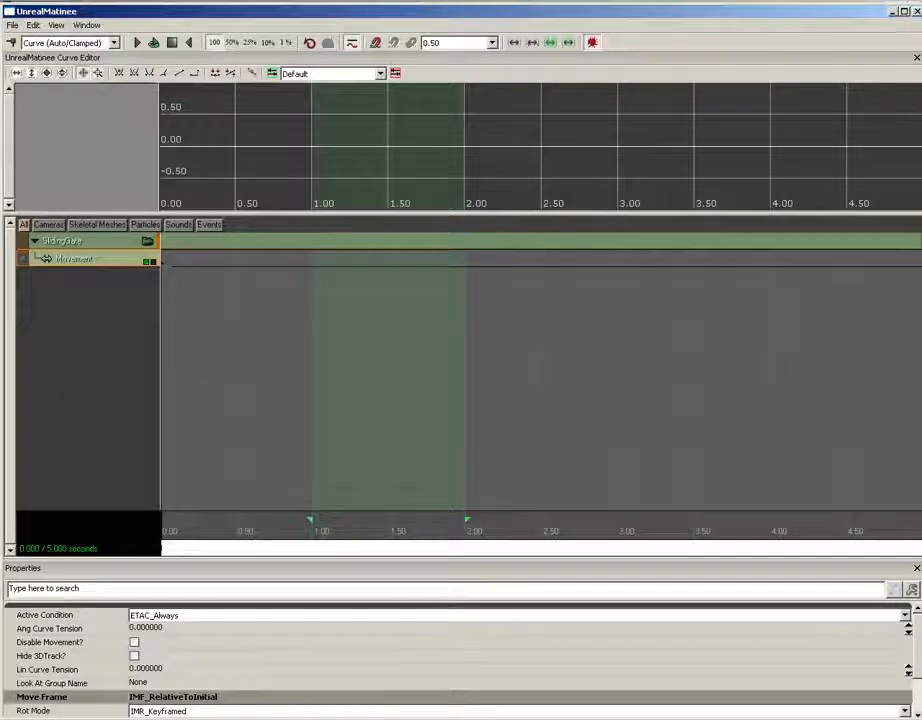
Add a second keyframe at about 1.00 s on the SlidingGate group's Movement track and check both keys by selecting them in turn
click(162, 262)
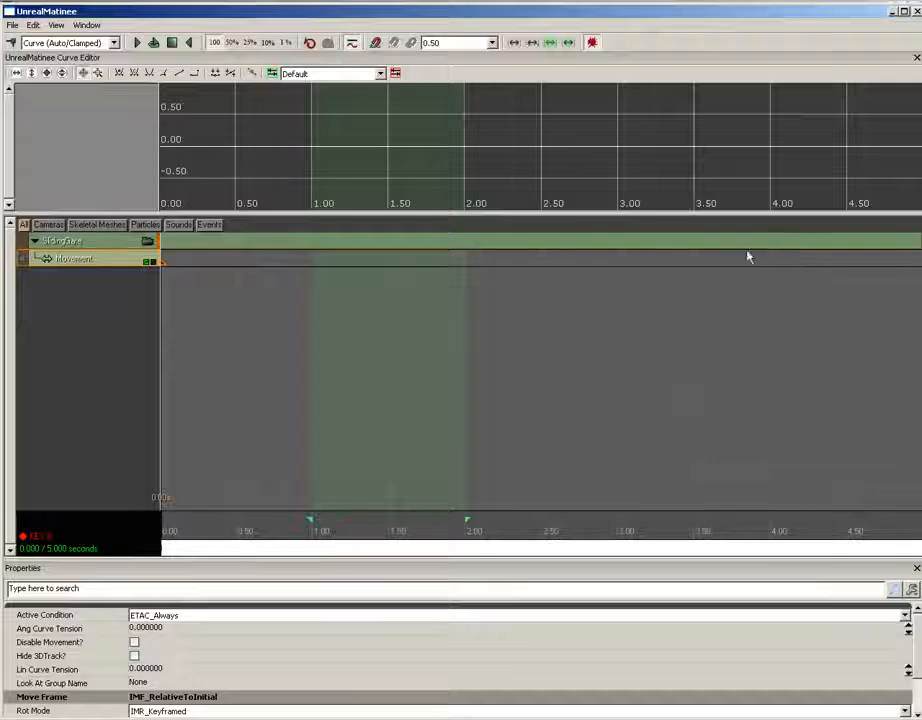
drag(239, 352, 336, 360)
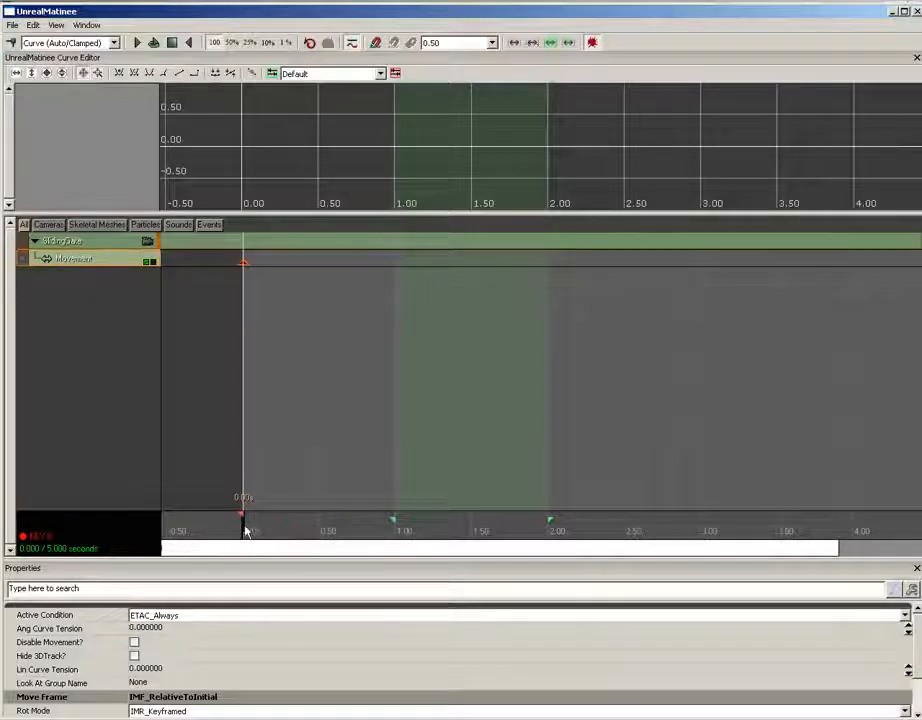
drag(243, 527, 396, 530)
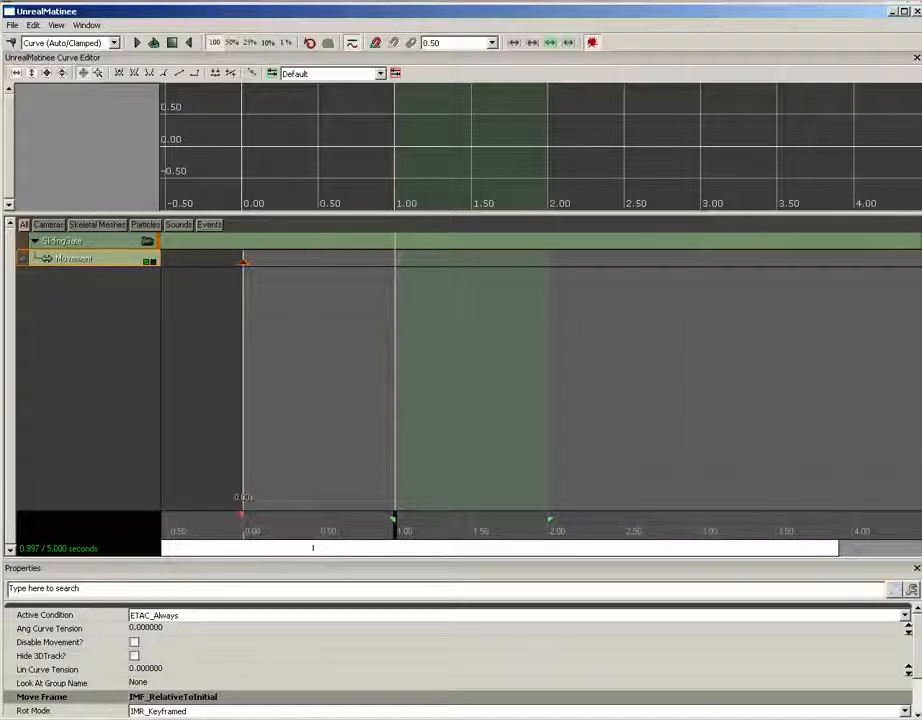
key(Return)
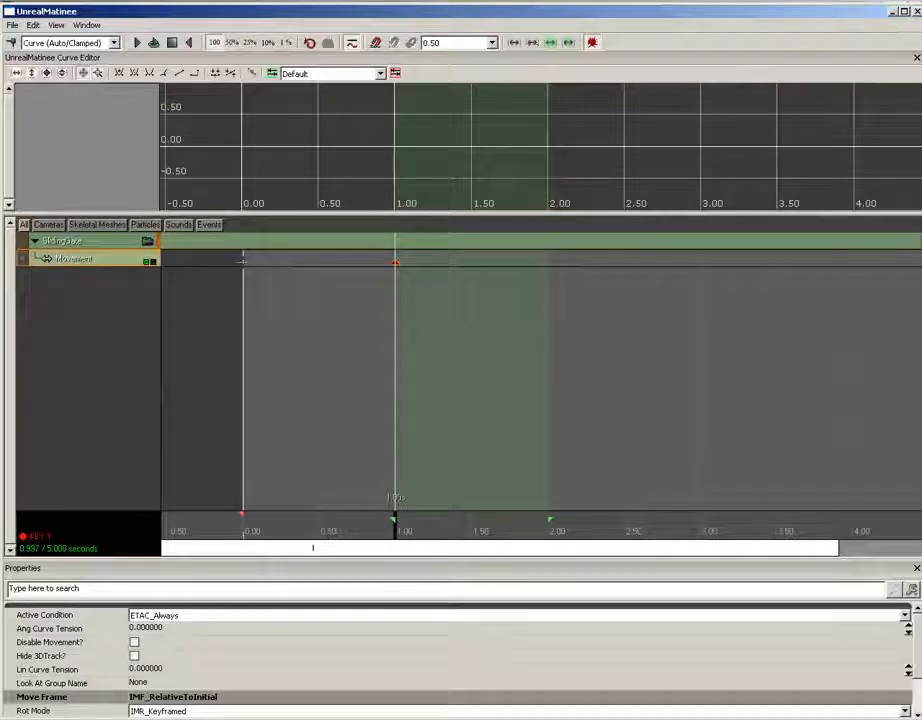
click(243, 261)
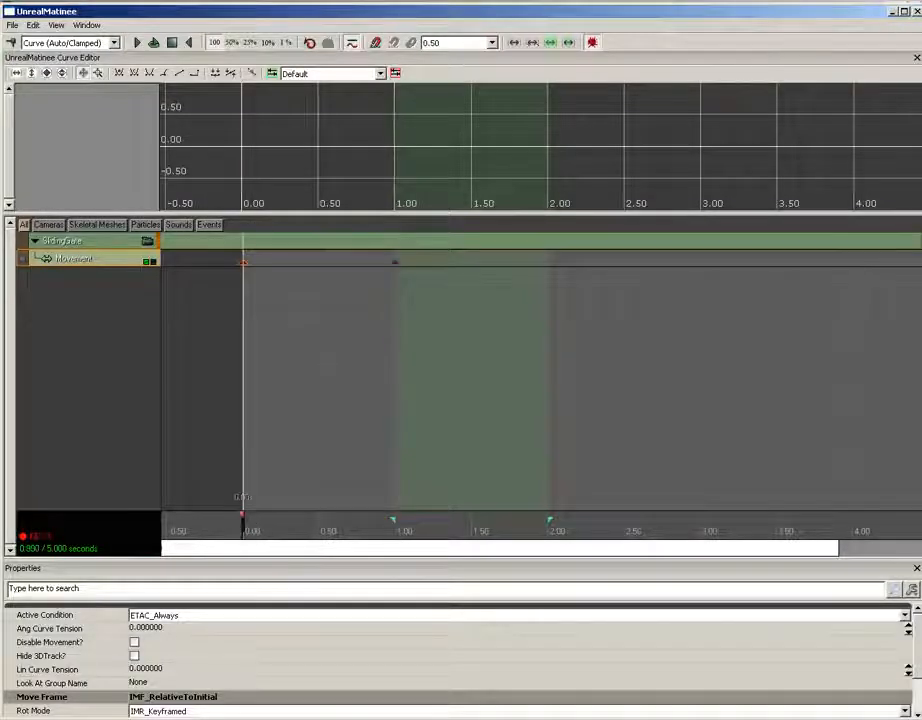
click(395, 262)
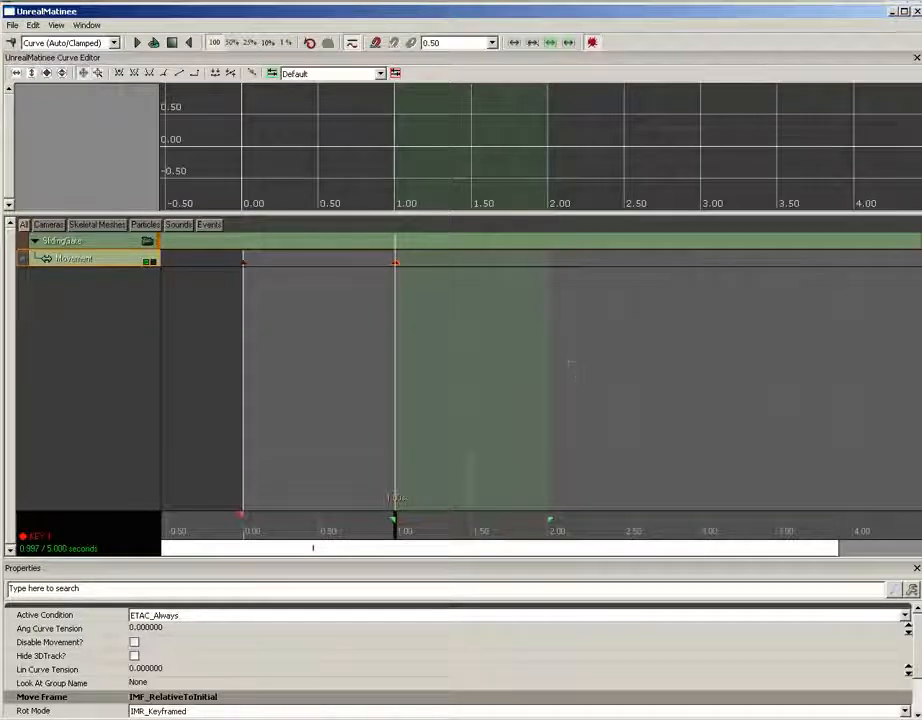
click(243, 262)
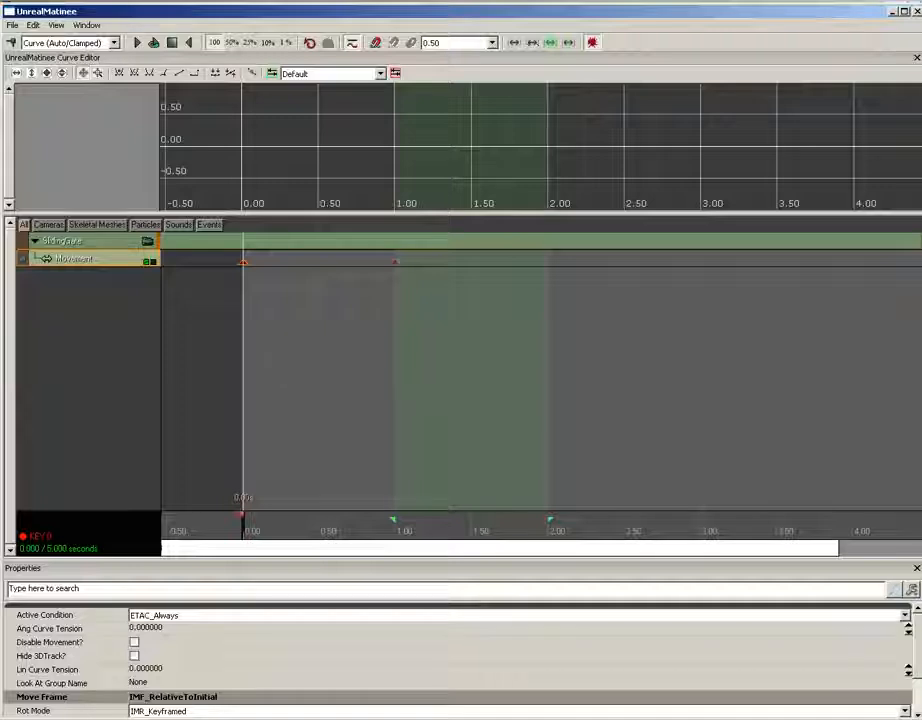
click(395, 262)
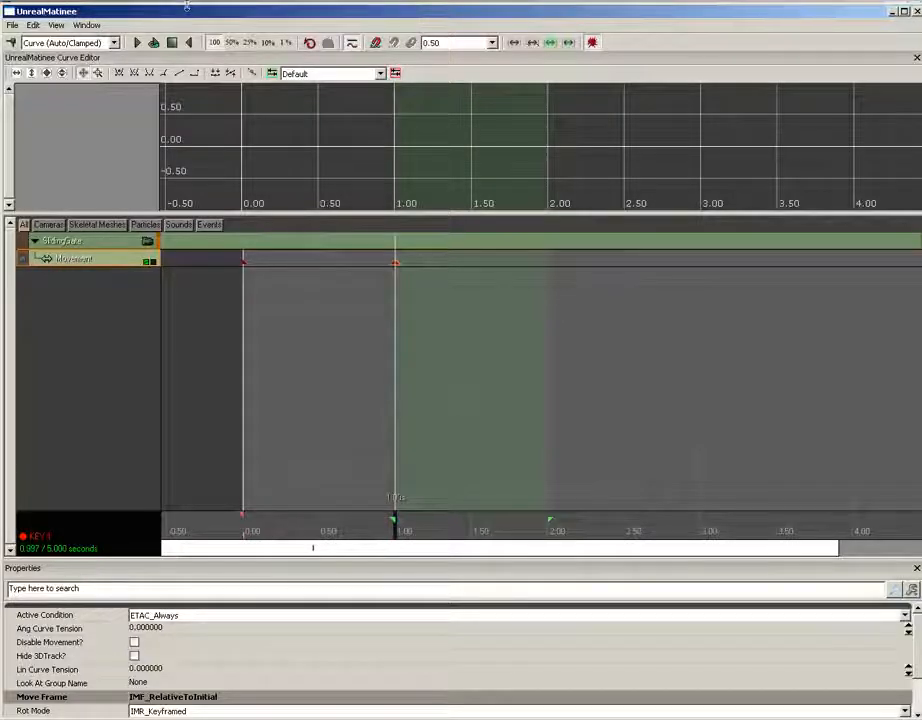
Close the Kismet window and arrange the Matinee window so both the gate in the level view and the Movement keys can be reached
drag(193, 14, 200, 430)
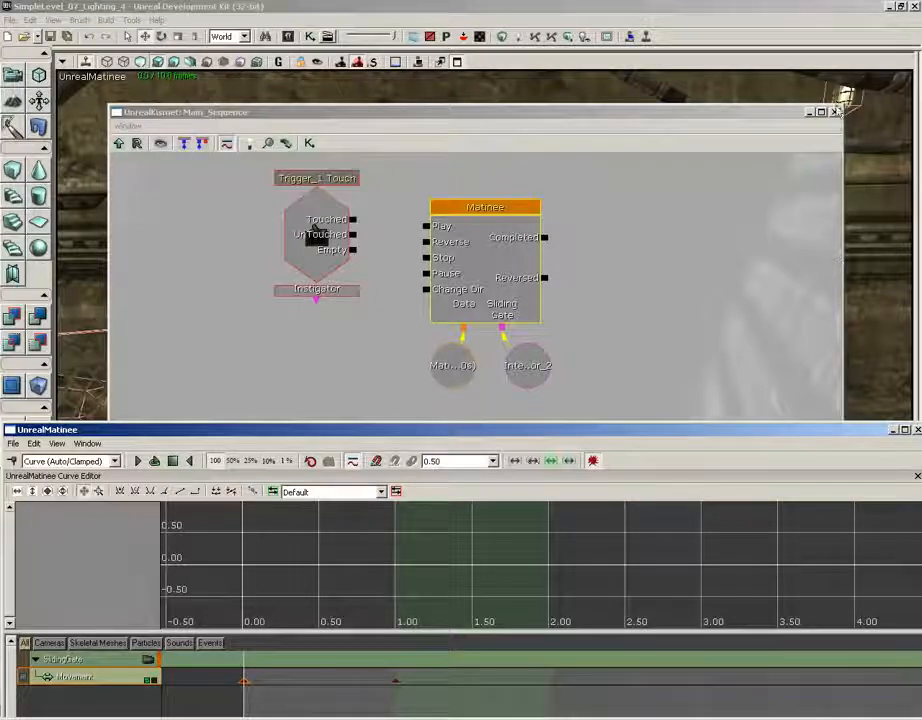
click(835, 111)
drag(593, 213, 607, 325)
middle_drag(607, 325, 590, 240)
middle_drag(603, 367, 603, 385)
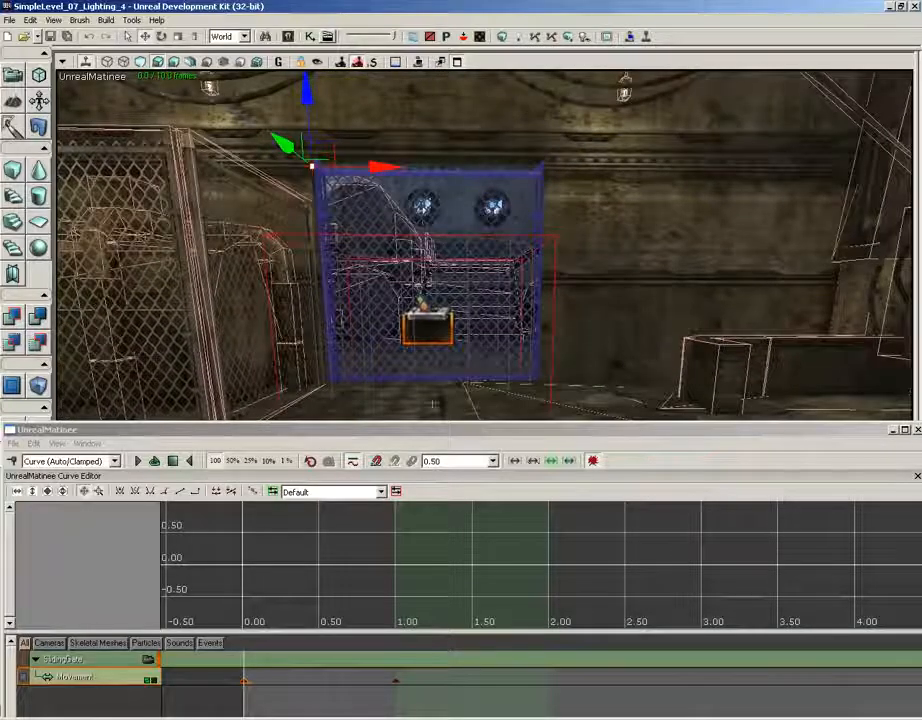
click(243, 681)
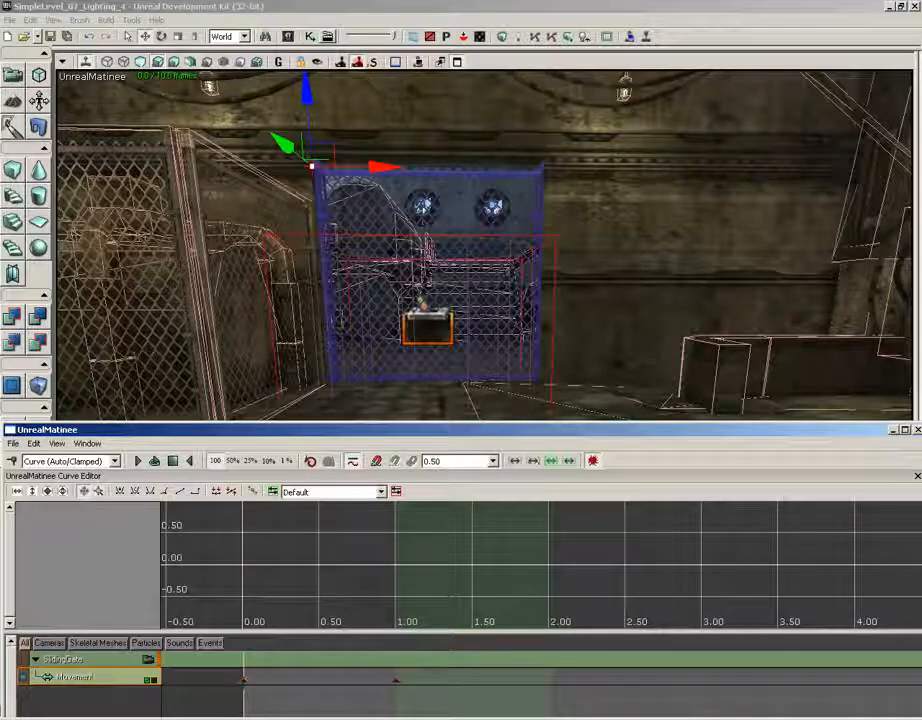
drag(354, 431, 838, 516)
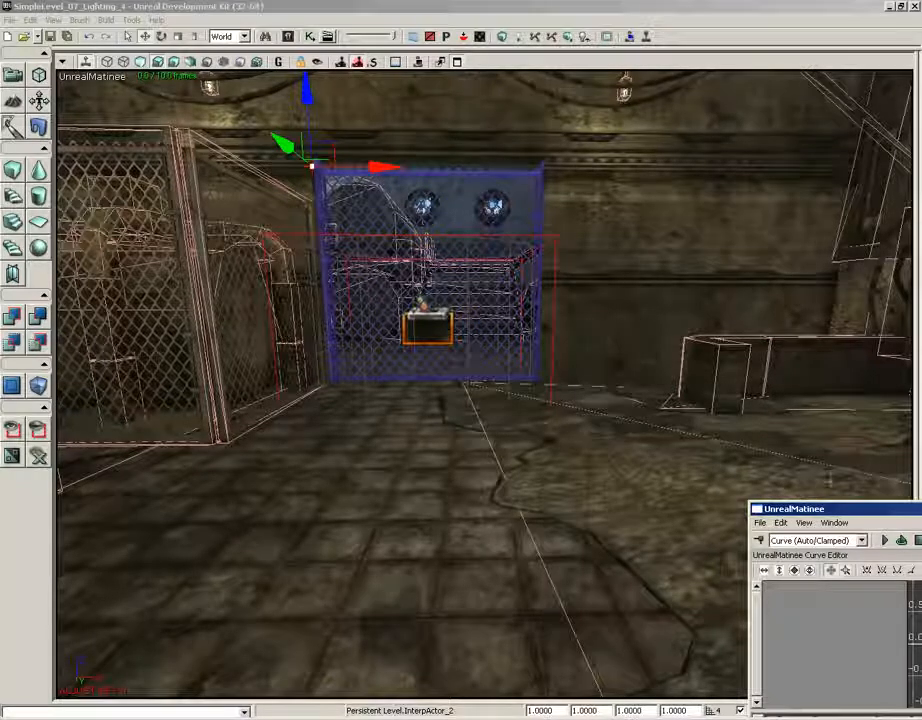
drag(851, 512, 144, 338)
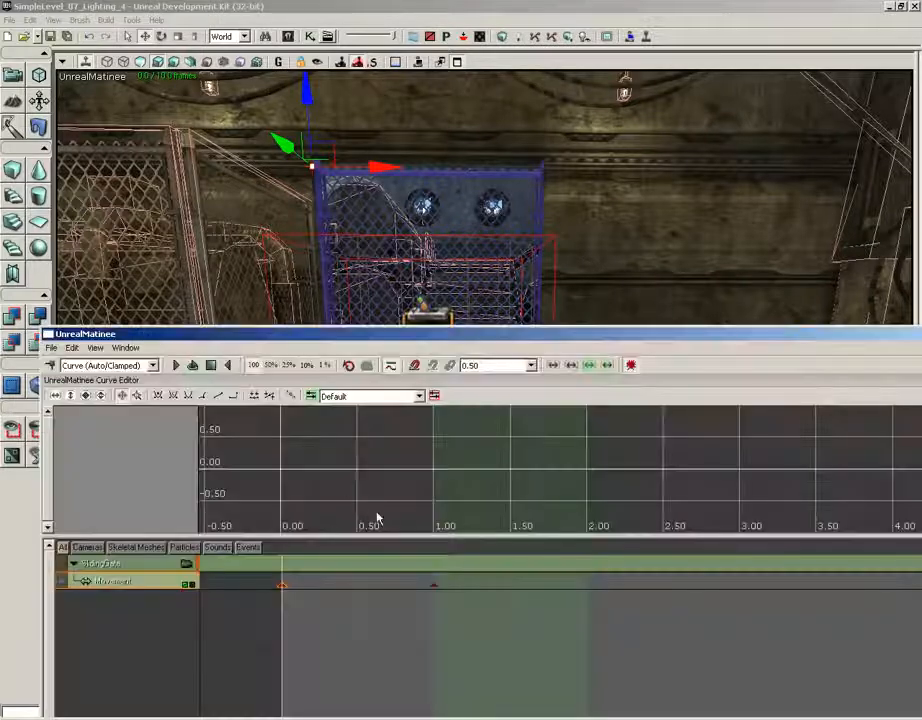
At the 1.00 s key, slide the gate along the X axis into the adjoining wall until the doorway is open
click(433, 585)
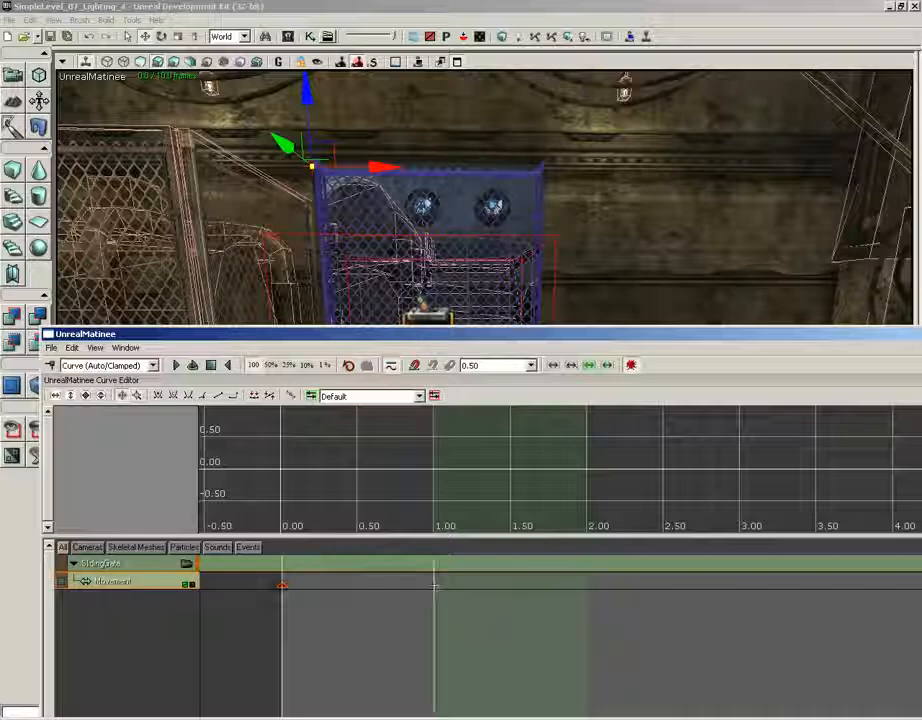
click(433, 585)
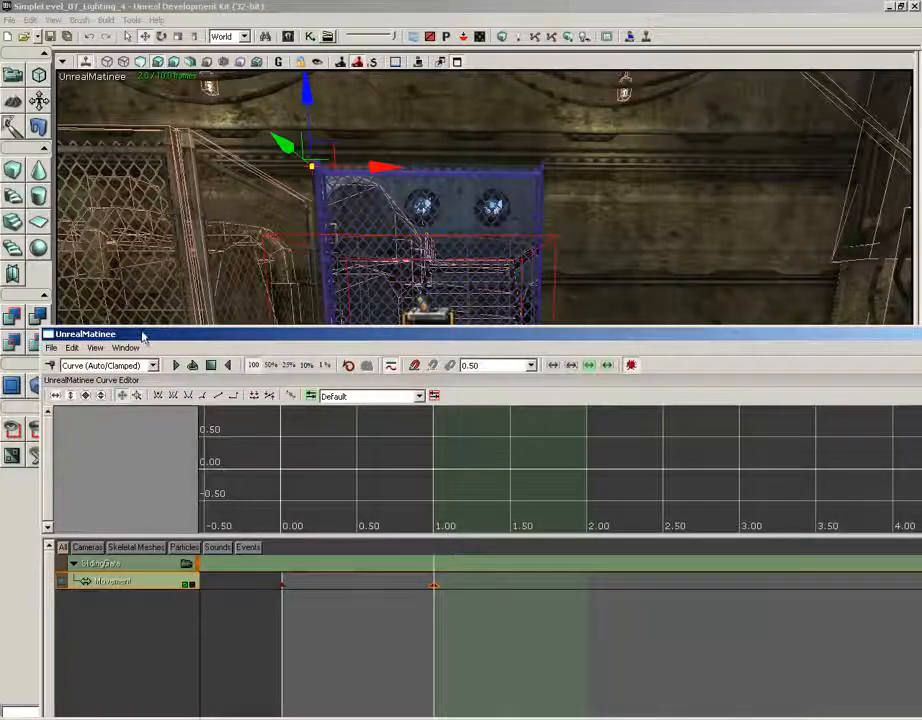
drag(828, 532, 903, 585)
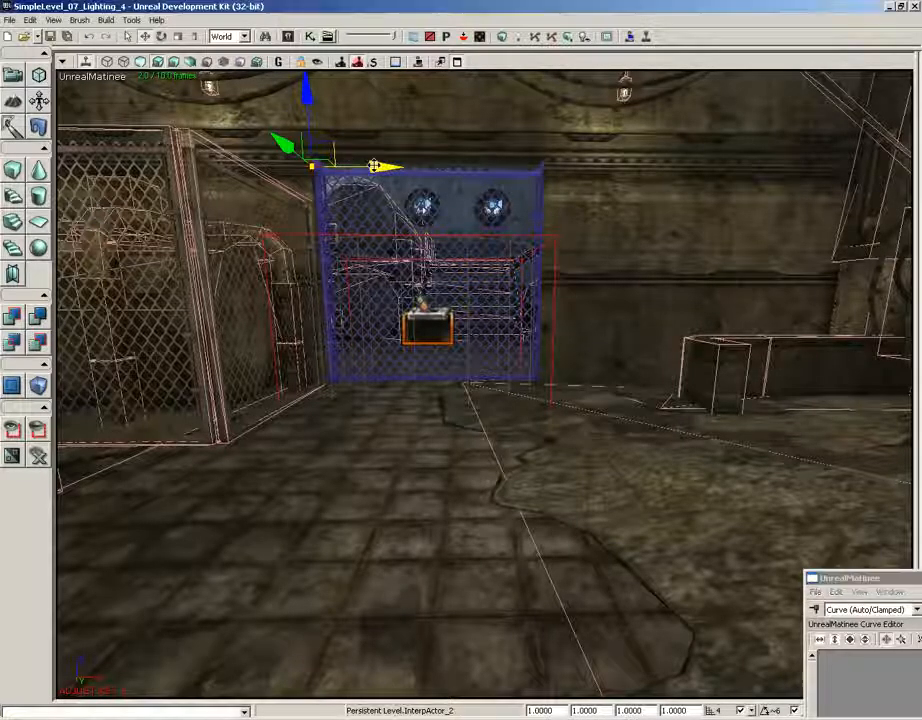
drag(370, 165, 480, 165)
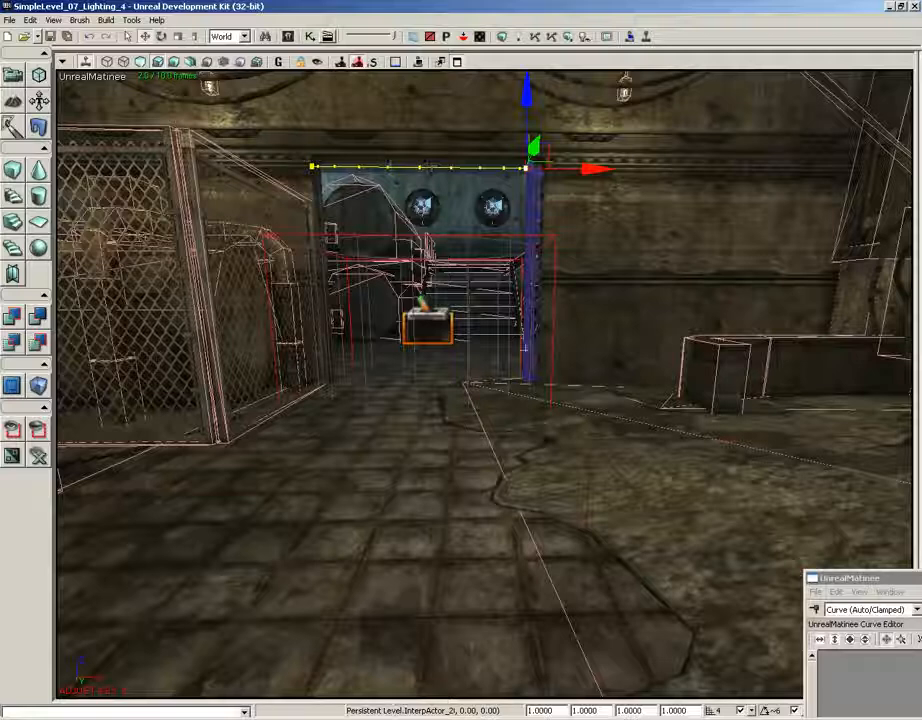
drag(611, 371, 613, 331)
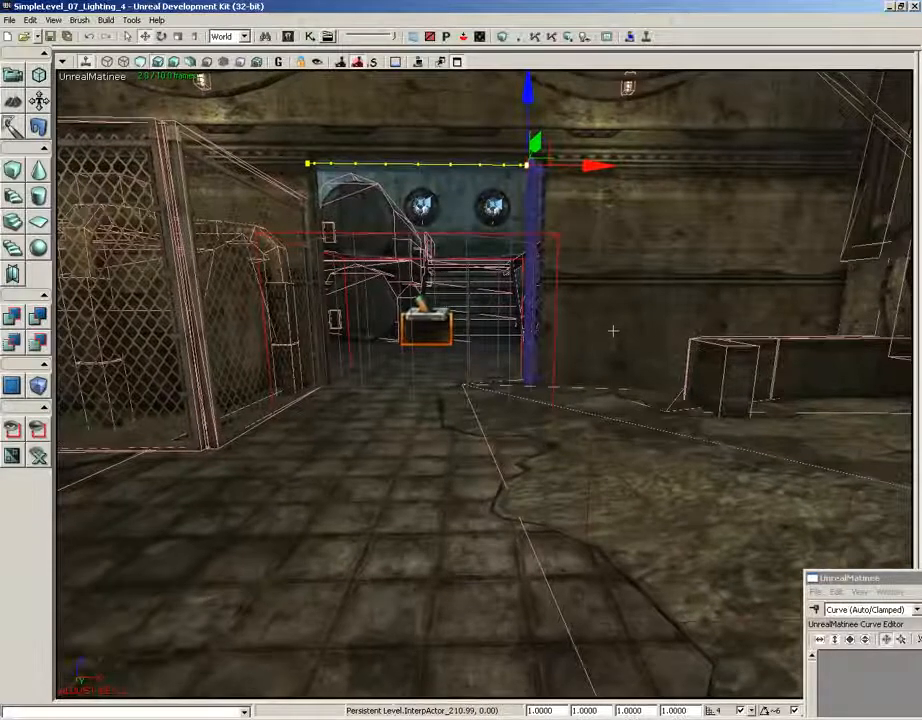
mouse_move(613, 331)
right_down()
mouse_move(611, 354)
mouse_move(601, 246)
right_up()
drag(601, 246, 619, 200)
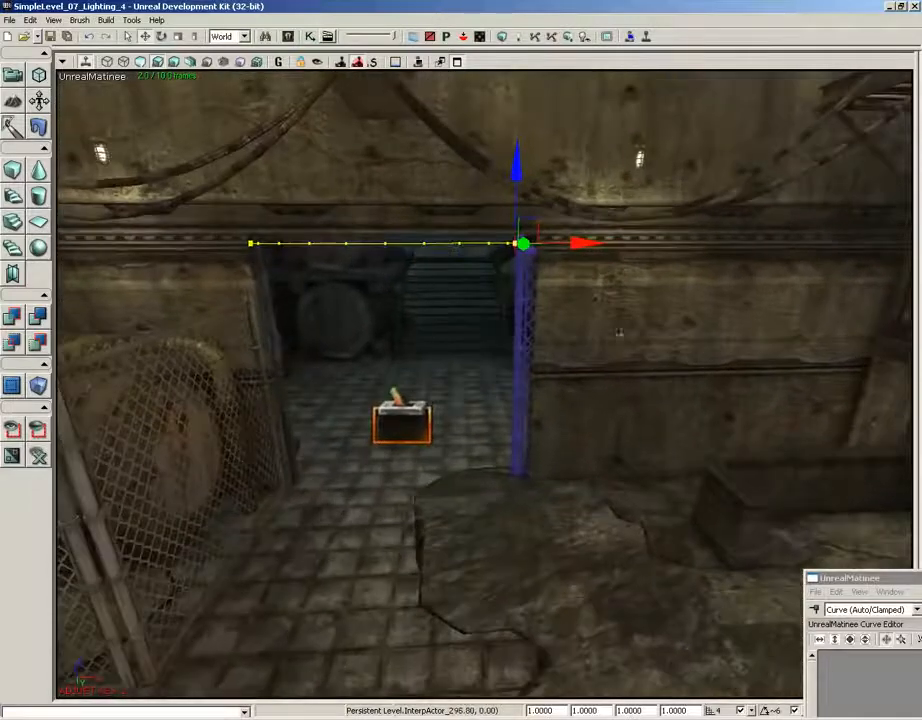
Preview the gate's sliding animation in the level view by playing the Matinee sequence twice from the start
drag(856, 583, 114, 177)
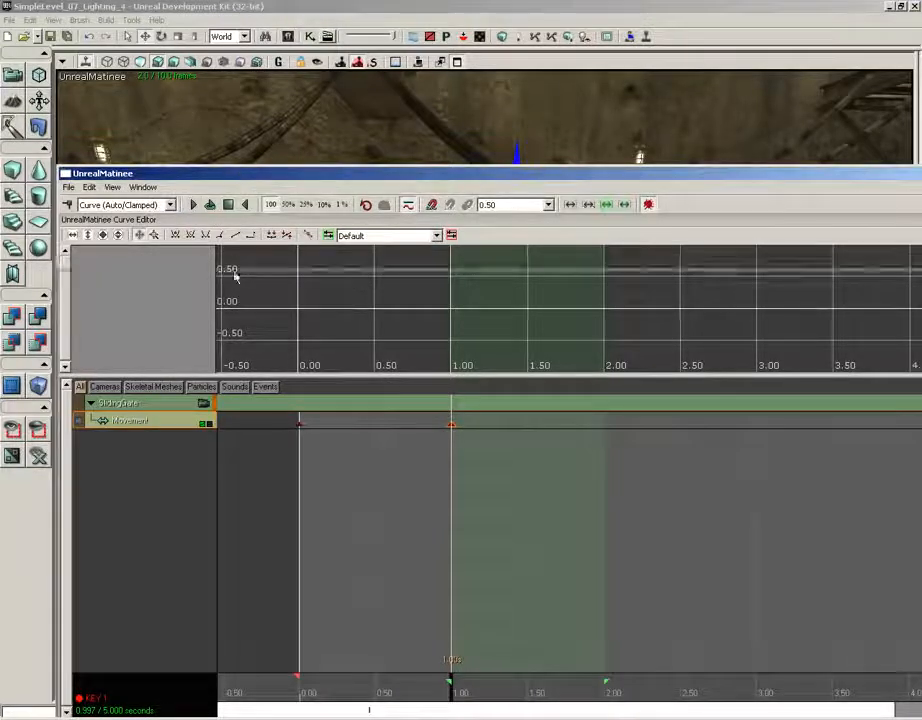
drag(235, 173, 234, 536)
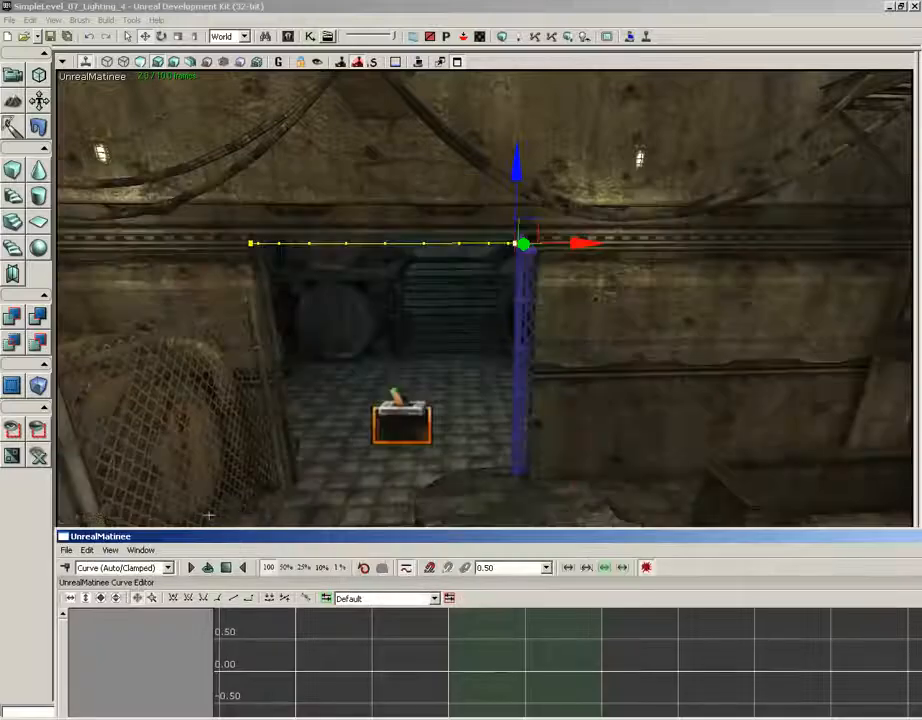
click(227, 568)
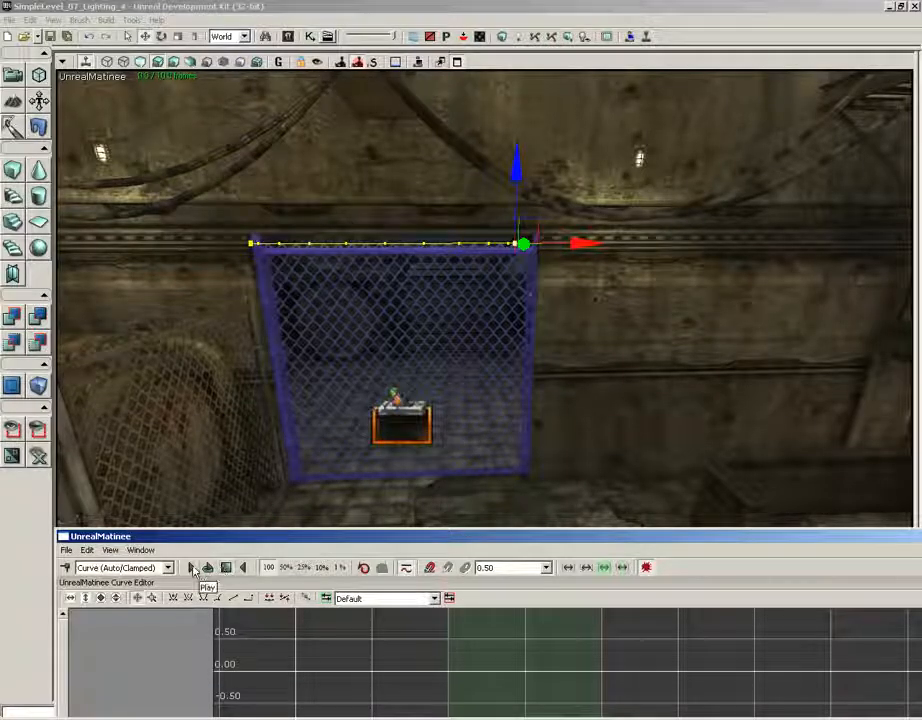
click(195, 568)
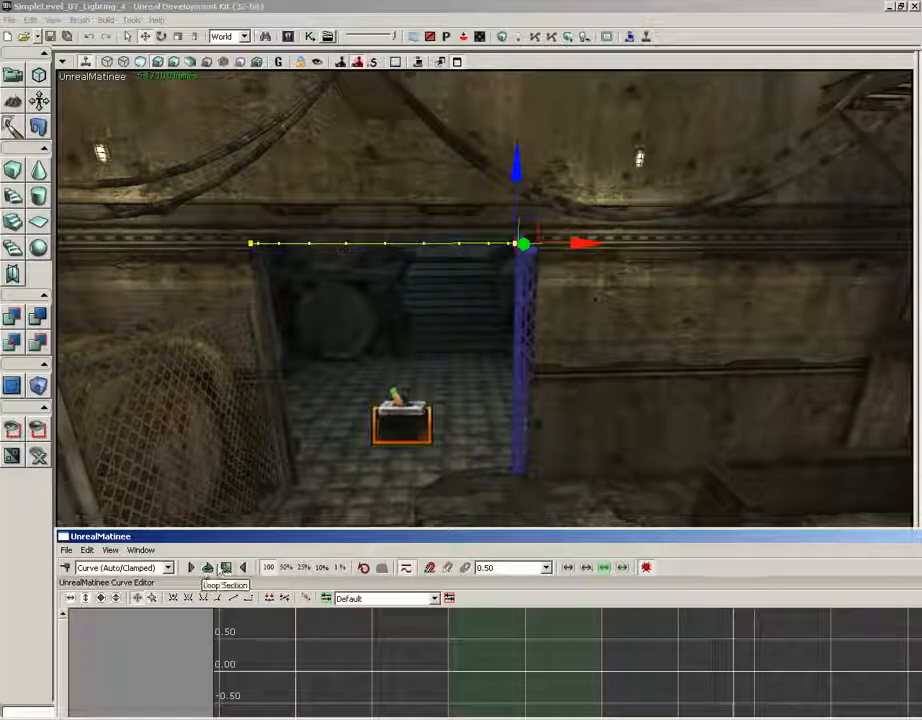
click(228, 567)
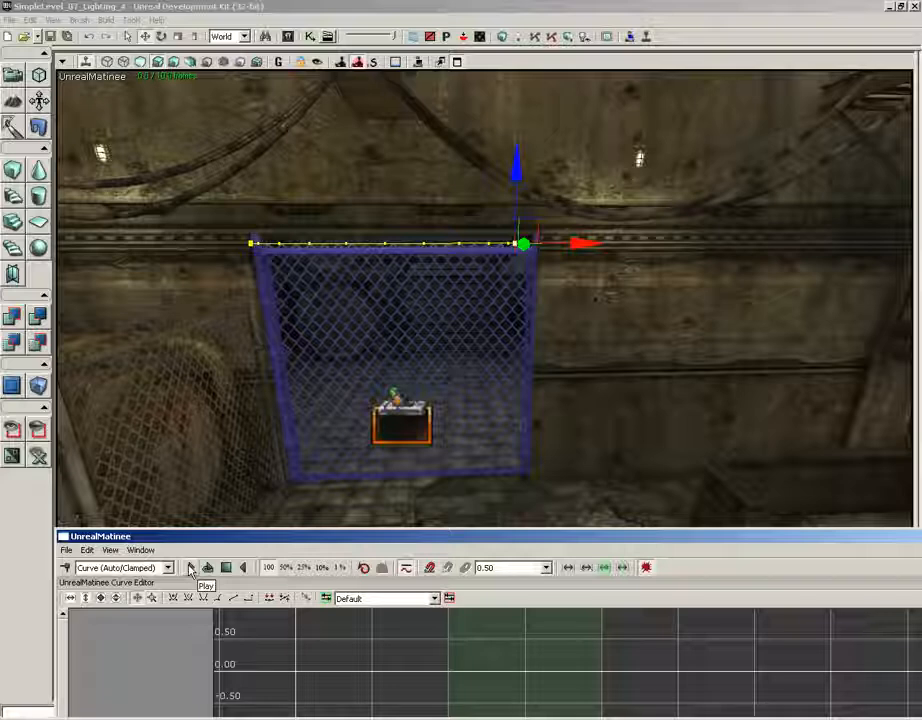
click(191, 567)
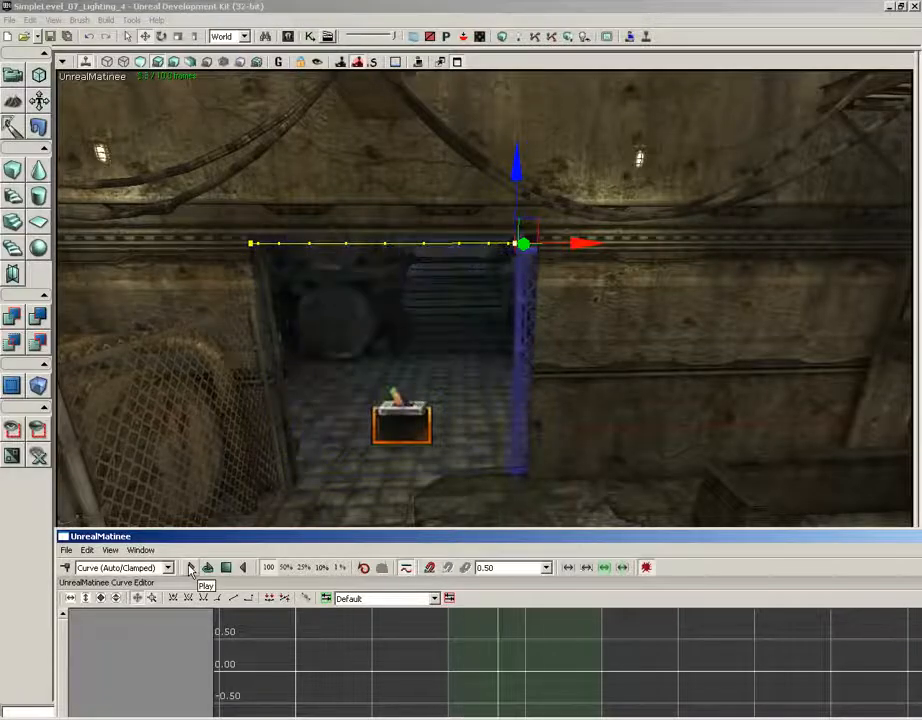
click(227, 567)
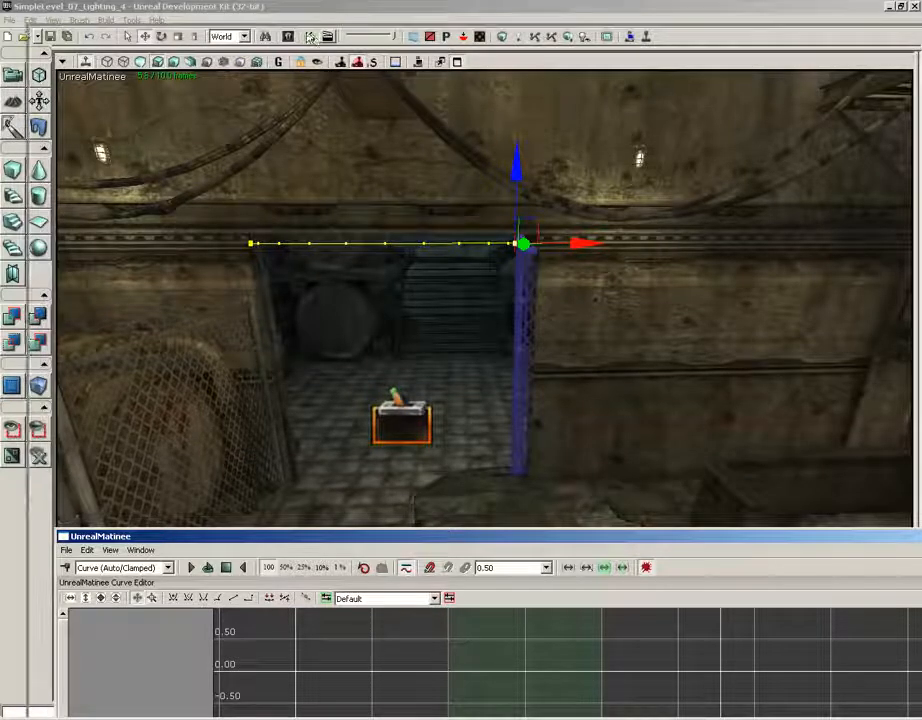
Shorten the Matinee sequence by moving its end marker to about 1.00 s, in line with the second Movement key
drag(335, 540, 307, 37)
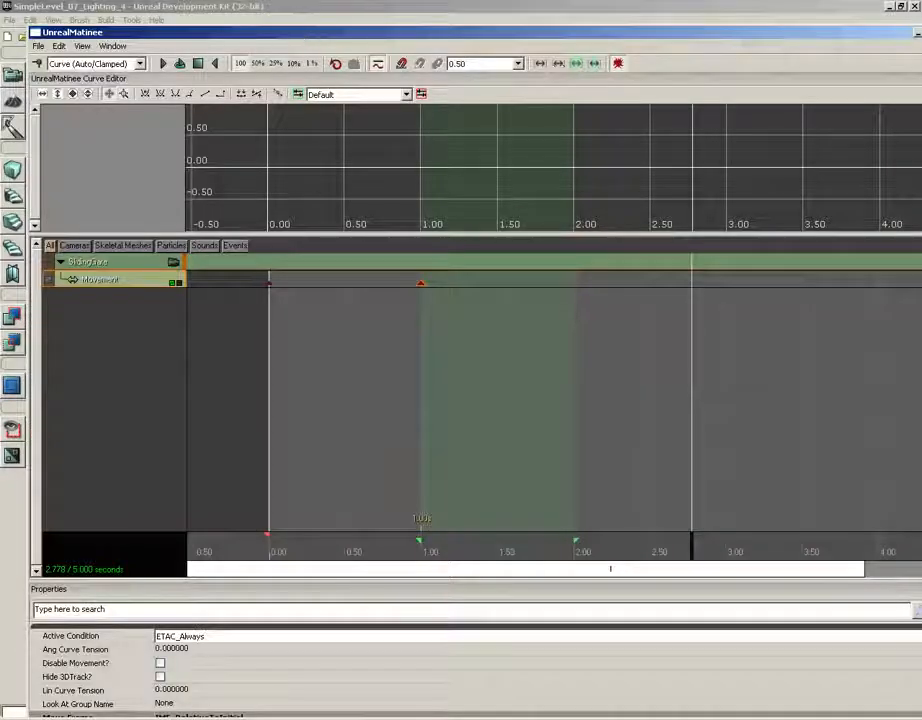
drag(773, 472, 580, 472)
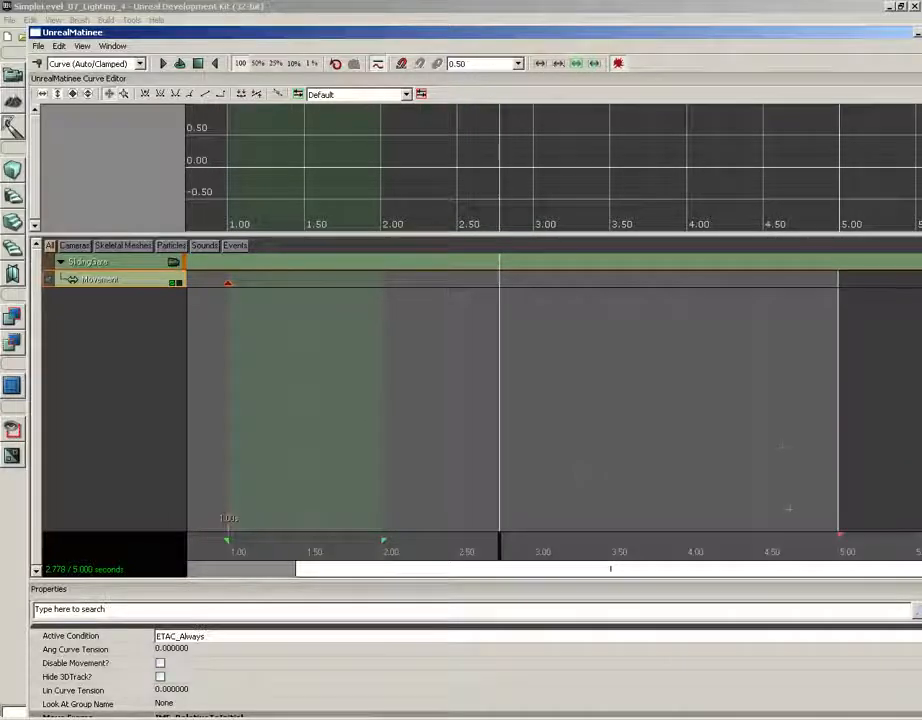
drag(674, 400, 830, 391)
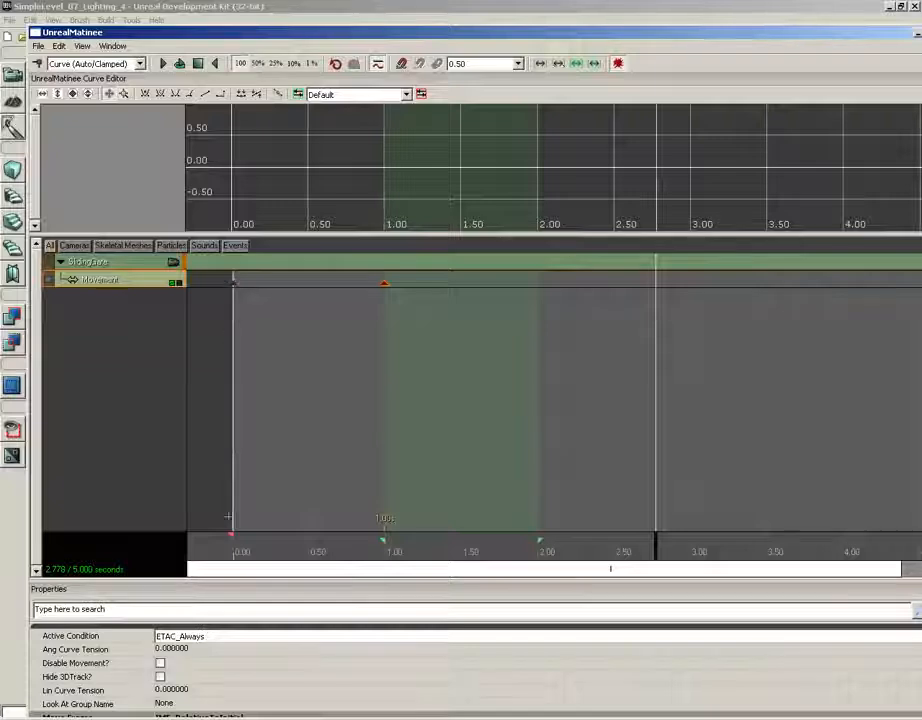
drag(779, 386, 482, 390)
drag(578, 443, 721, 434)
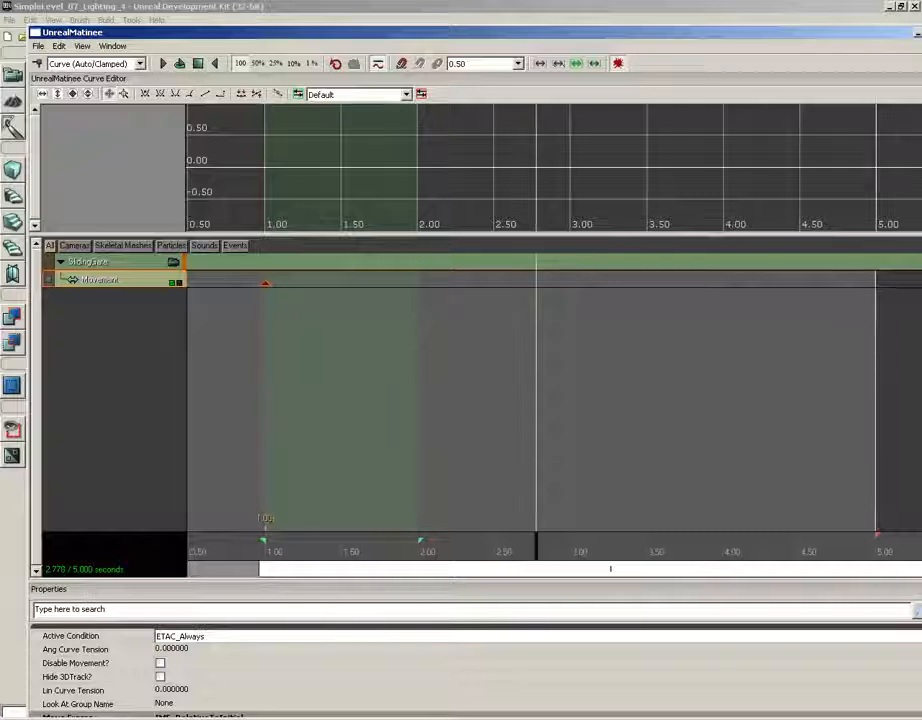
drag(473, 434, 502, 434)
scroll(503, 425, down, 5)
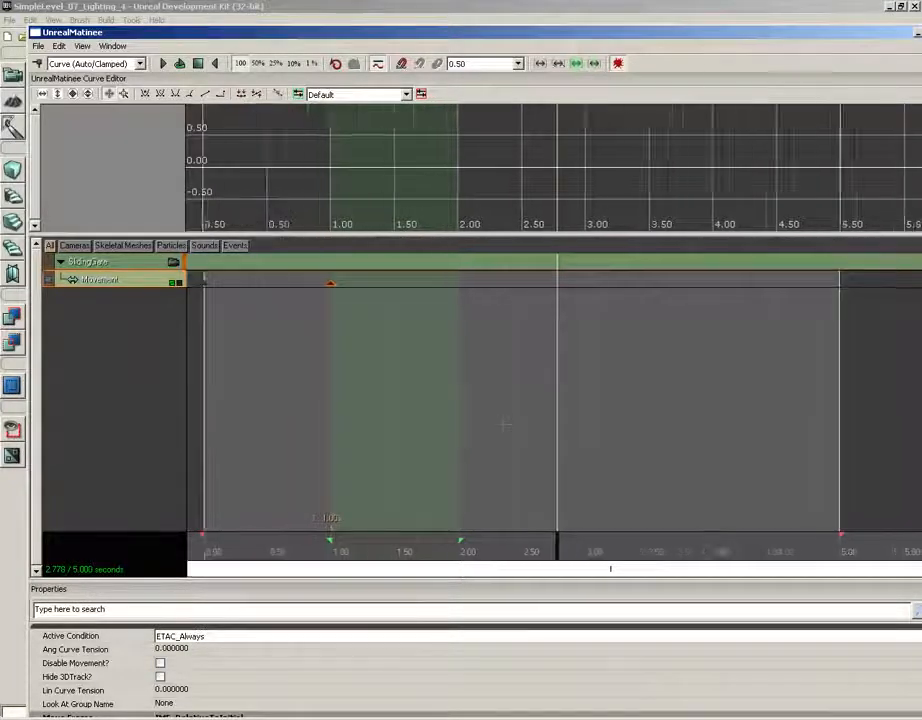
scroll(503, 425, down, 1)
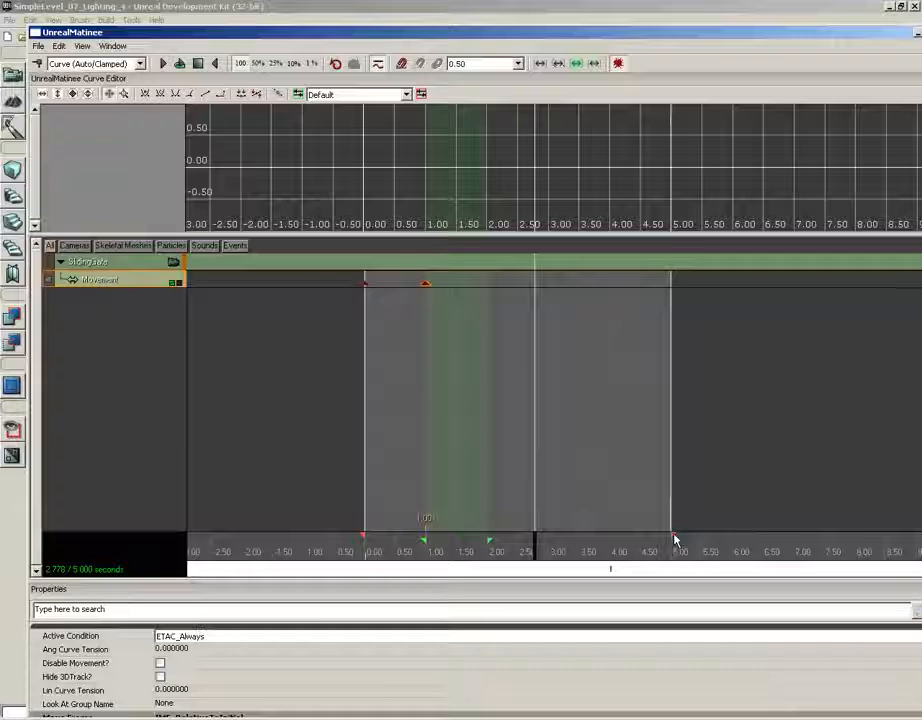
drag(675, 540, 430, 554)
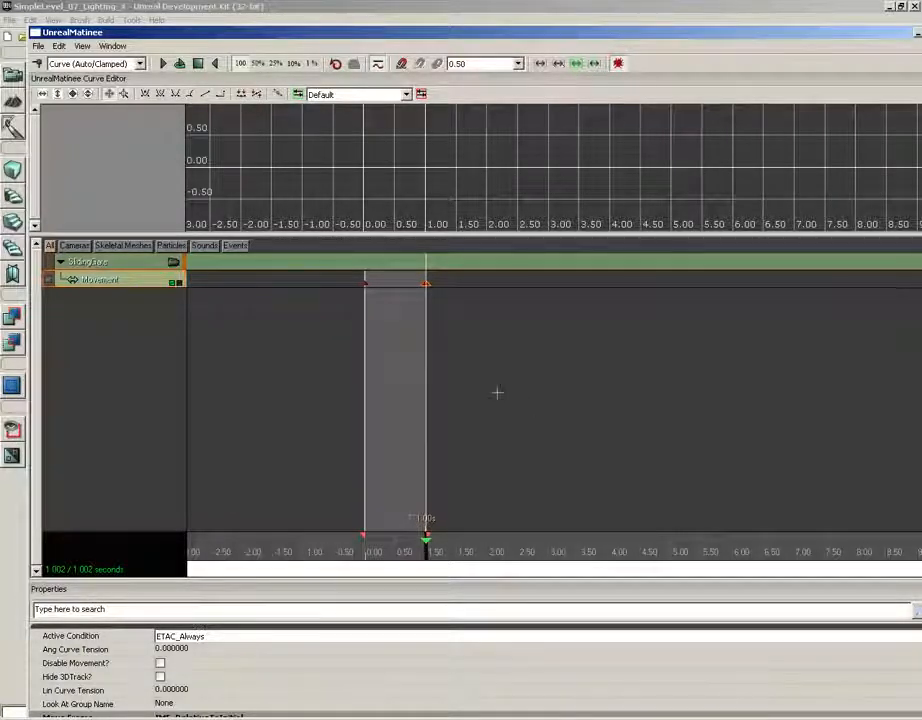
Play the shortened Matinee sequence to check the gate's slide in the level view, and close the Matinee window
drag(469, 34, 452, 508)
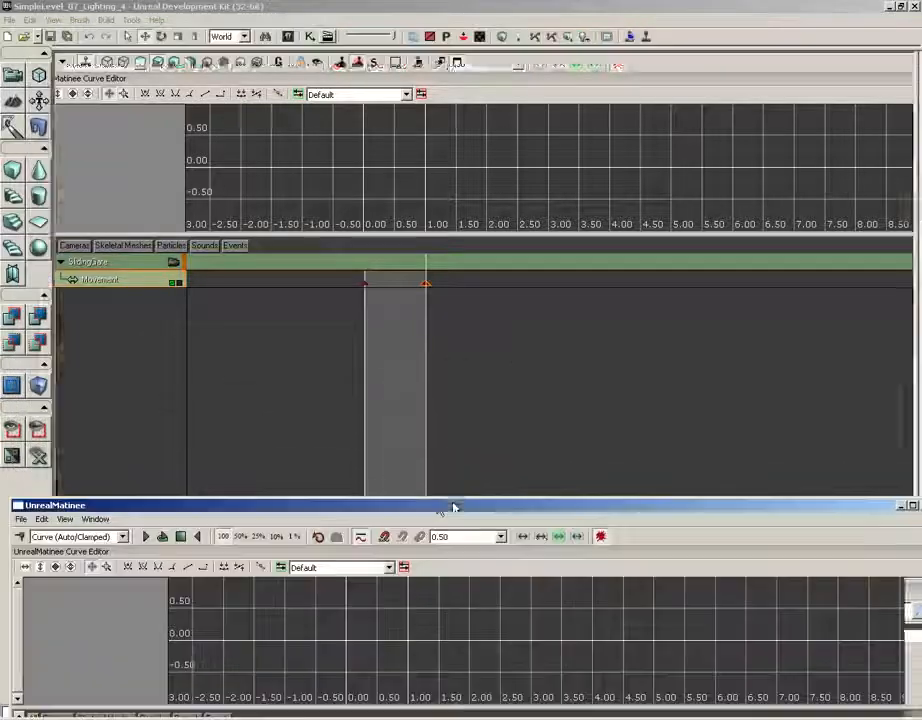
click(180, 537)
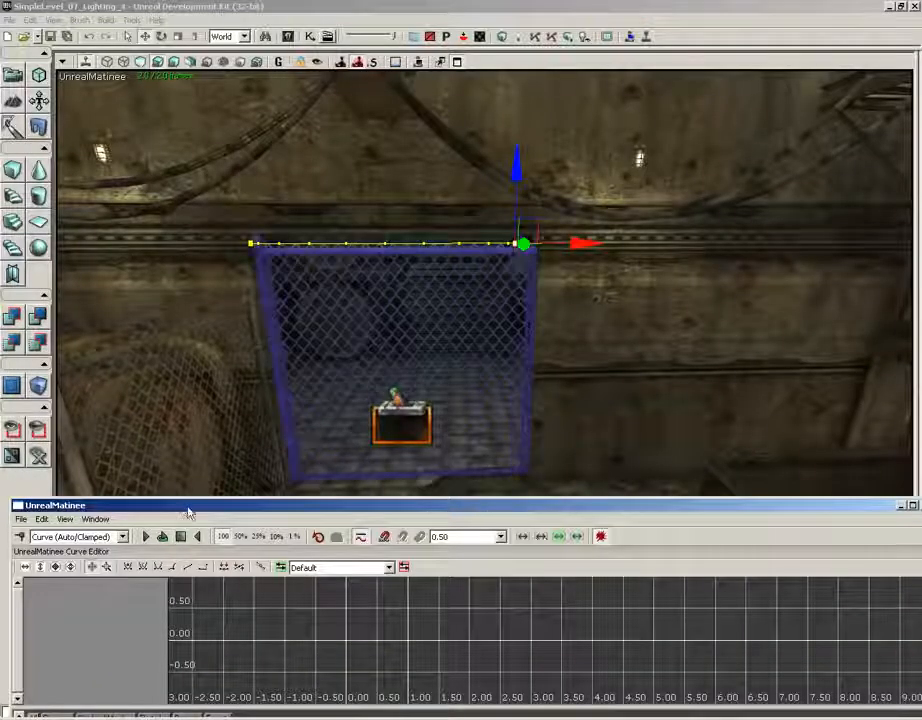
click(145, 537)
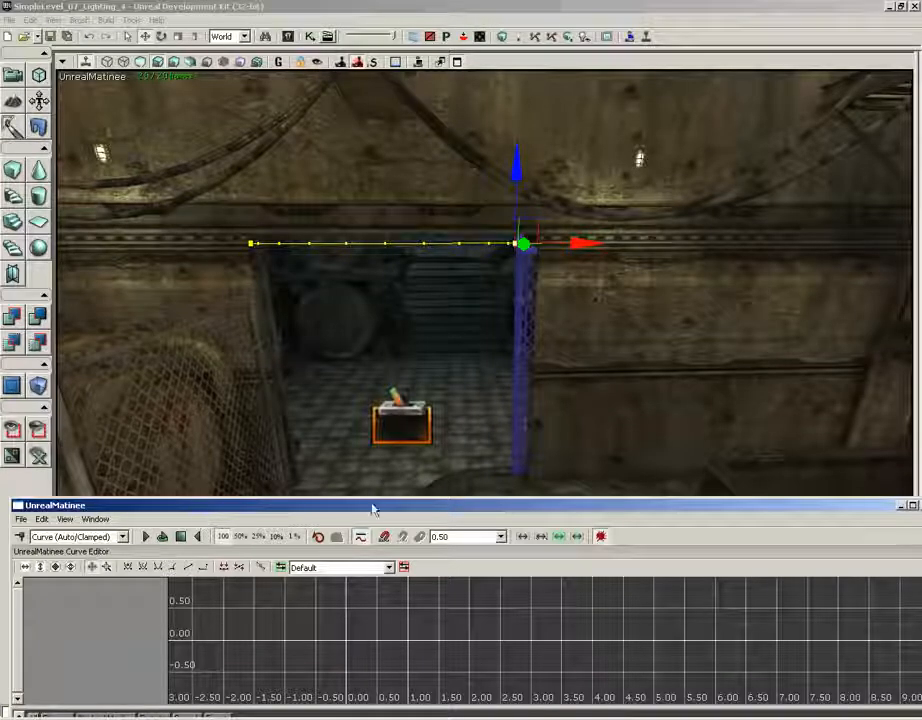
drag(372, 510, 355, 53)
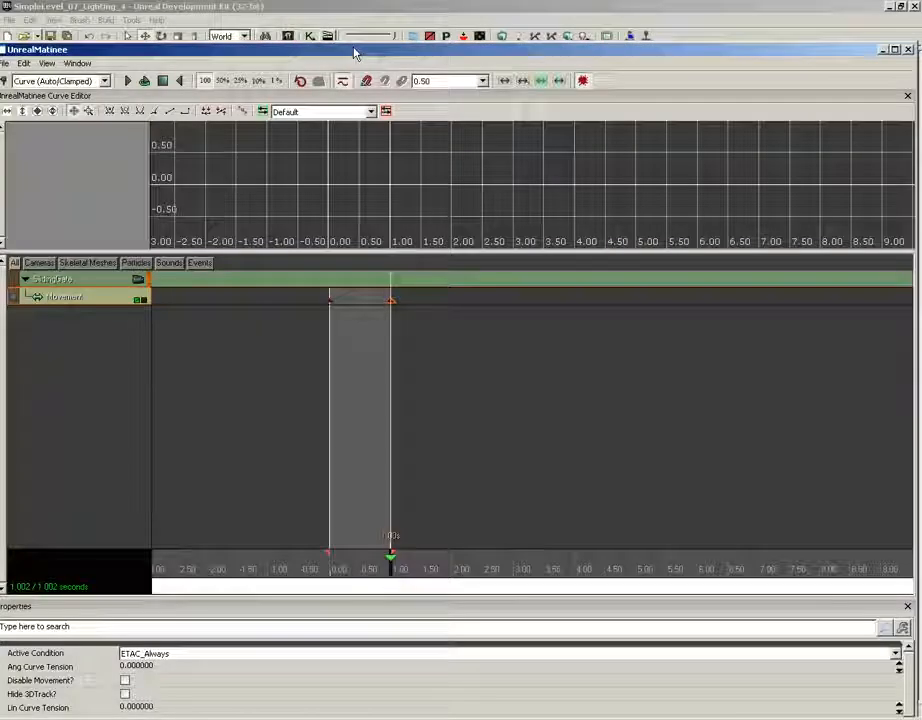
click(907, 49)
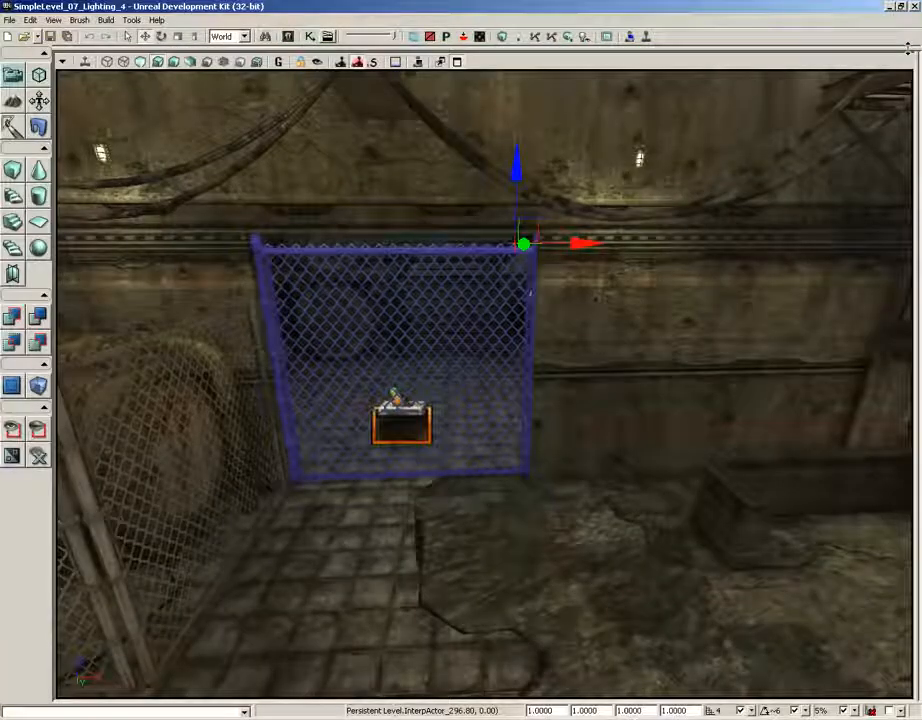
In Kismet, link the Trigger Touch event's Touched output to the Matinee's Play input and close the Kismet window
click(310, 37)
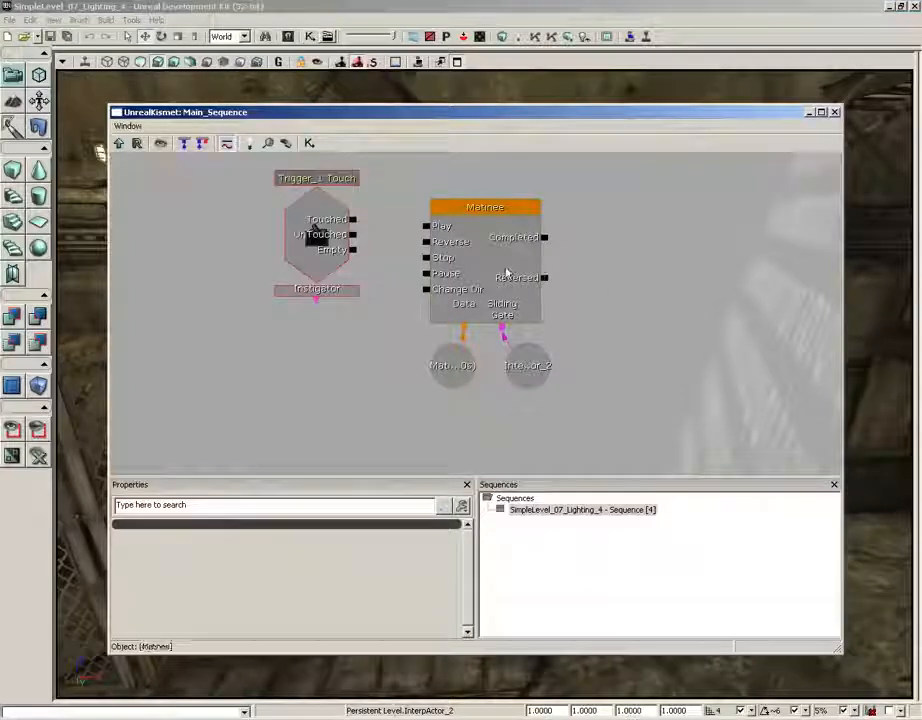
click(313, 230)
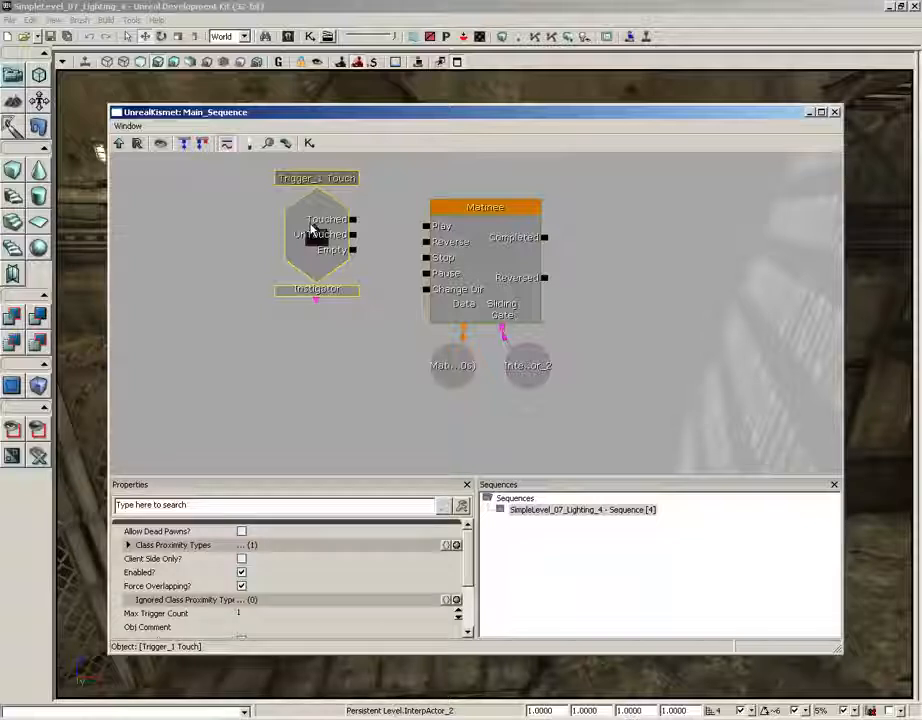
click(494, 285)
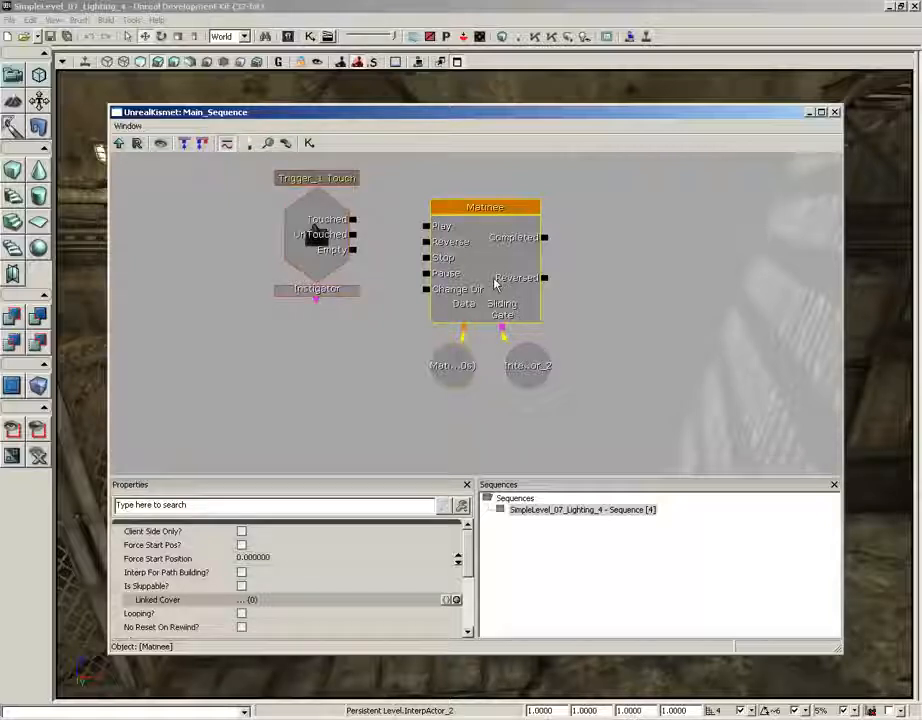
click(350, 224)
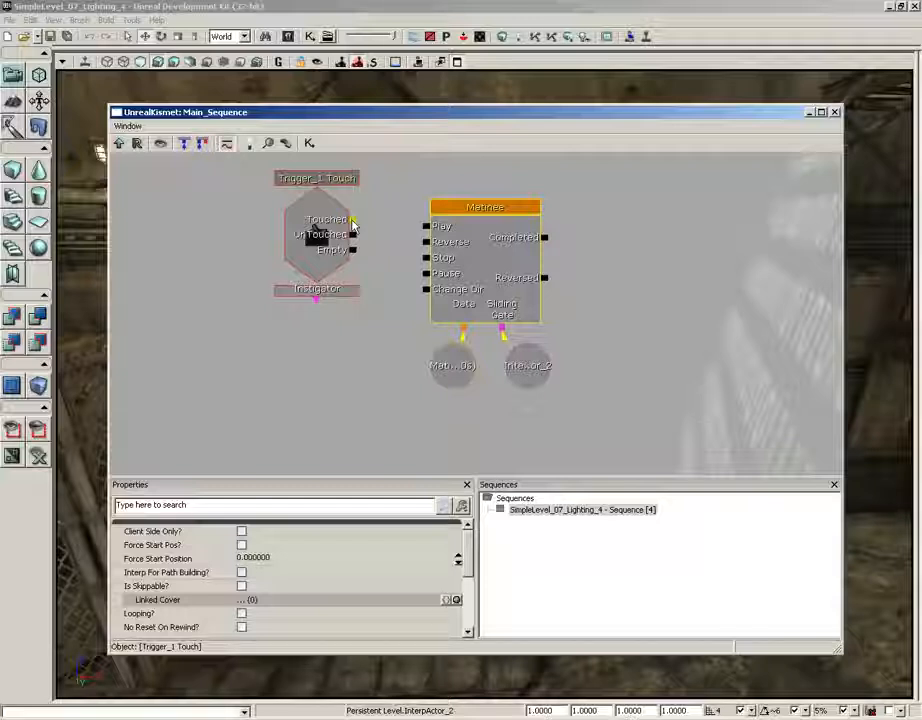
drag(352, 220, 427, 240)
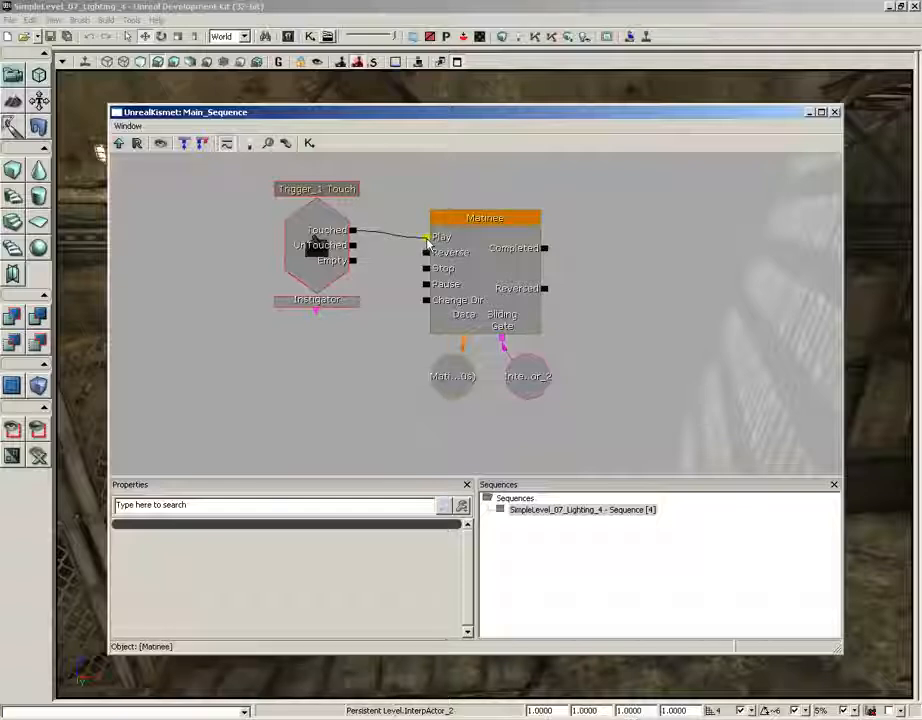
click(365, 403)
click(314, 244)
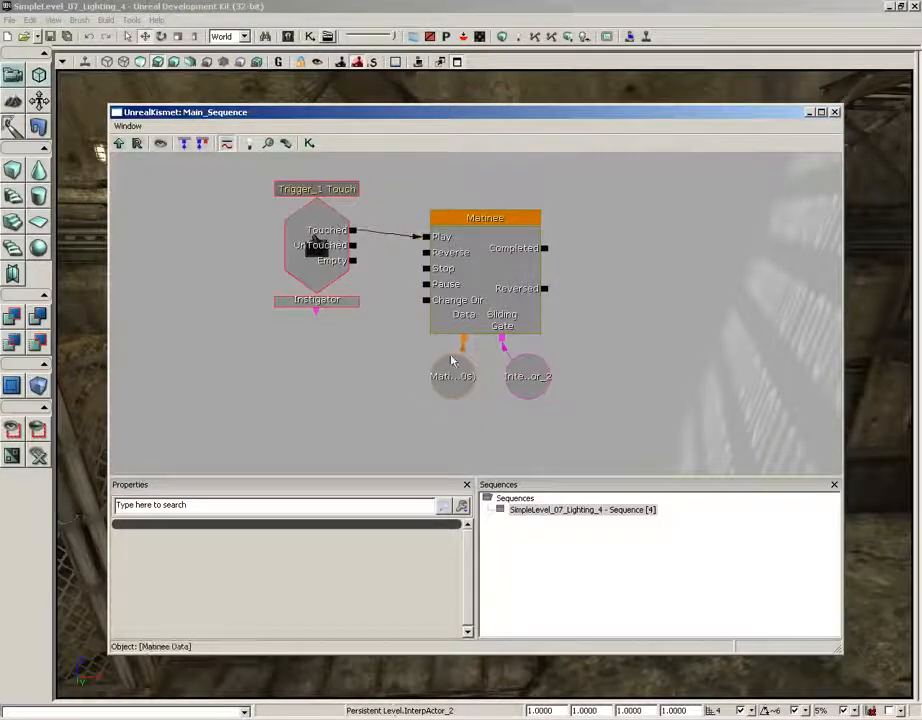
click(835, 112)
Playtest the level from the floor in front of the gate, walking through the doorway and back to test the trigger, and exit
drag(632, 234, 632, 340)
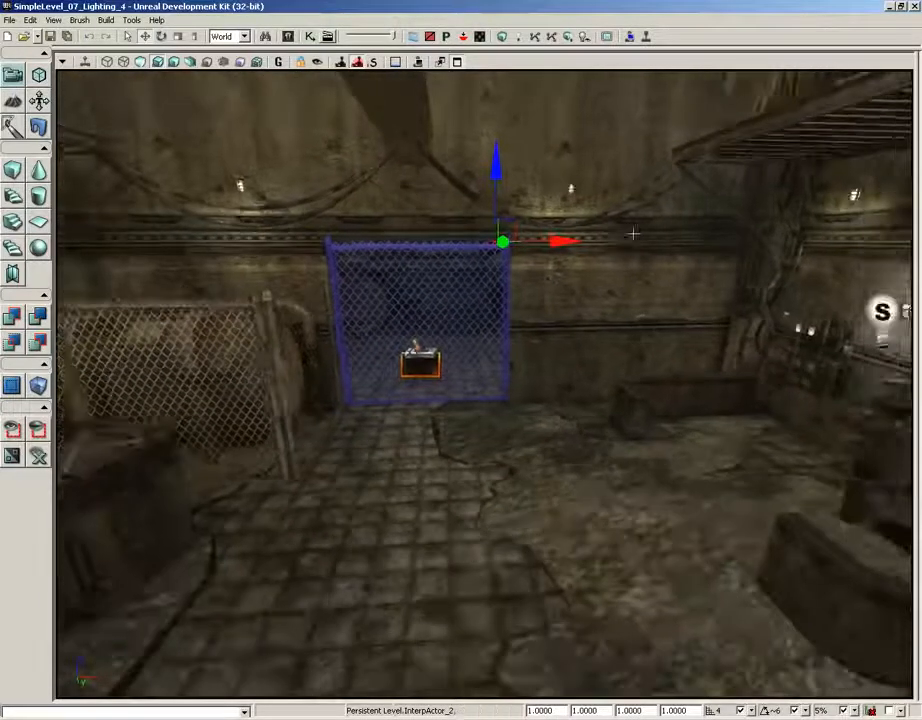
right_click(365, 604)
click(392, 578)
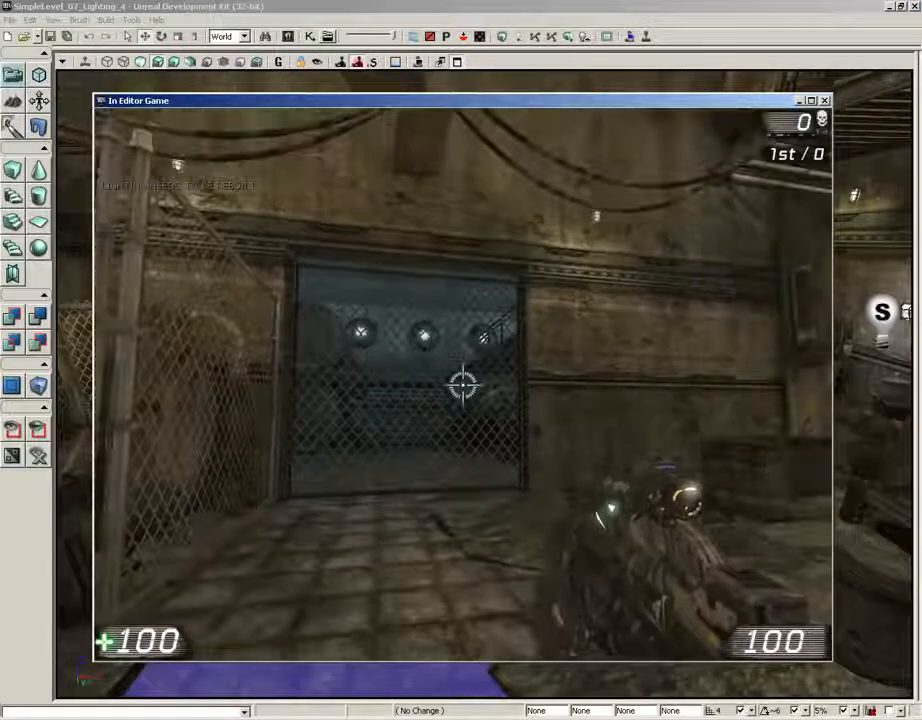
key(w)
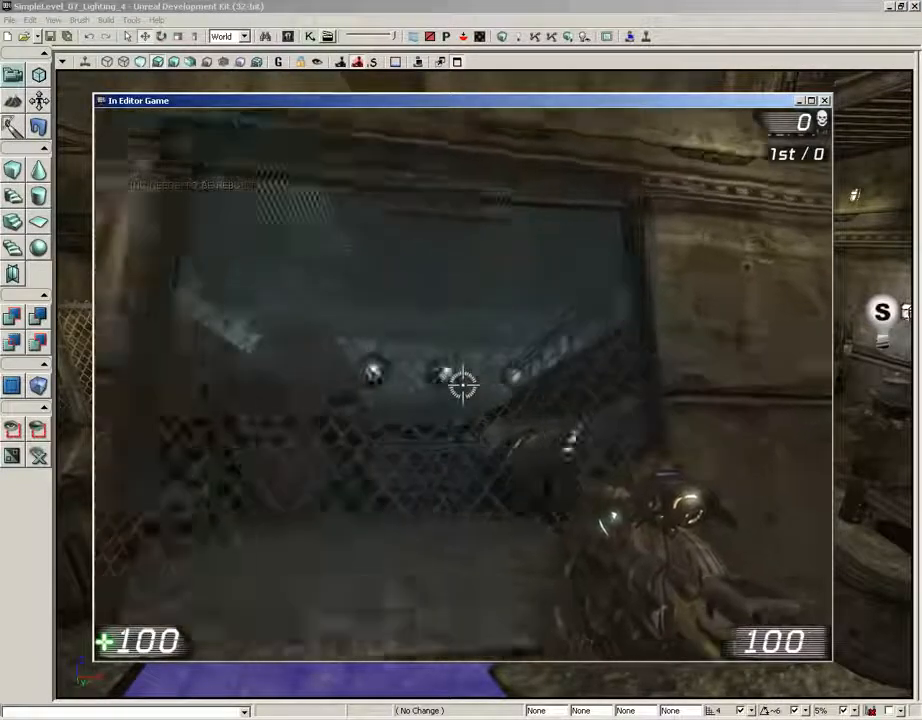
key(w)
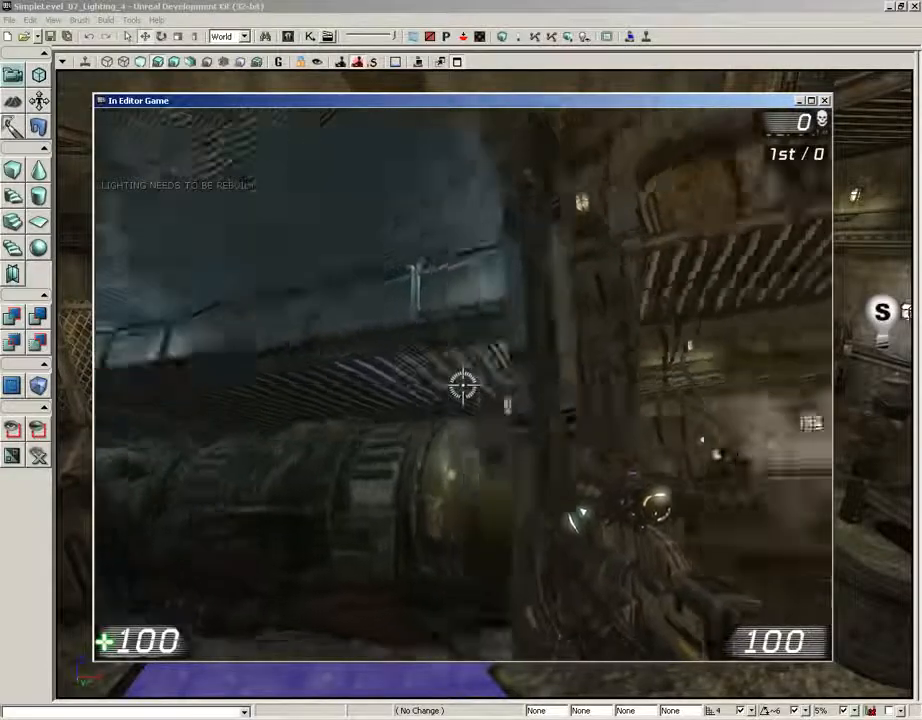
key(w)
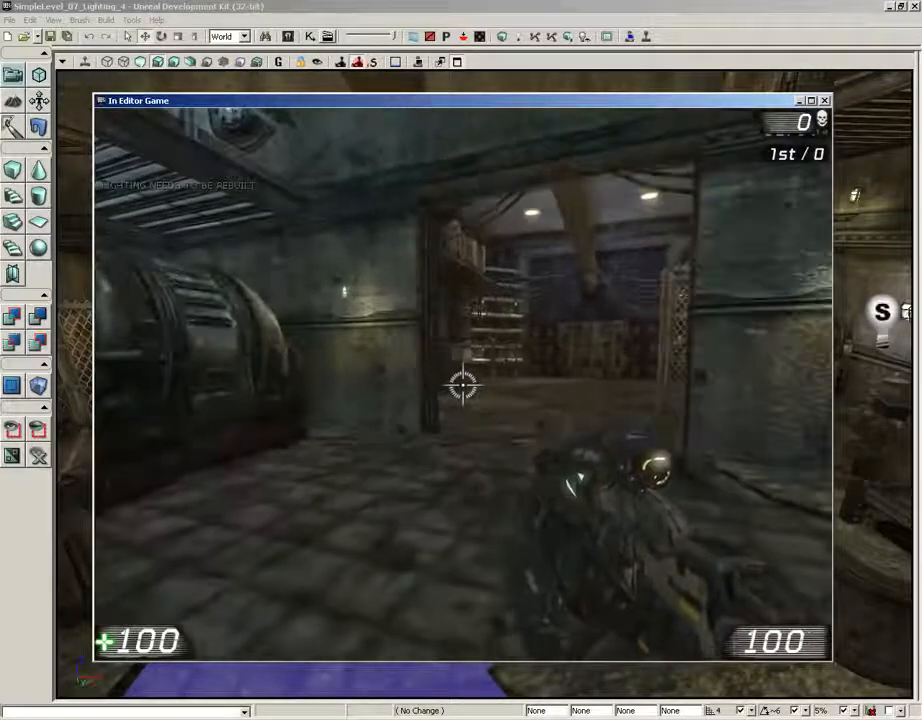
key(w)
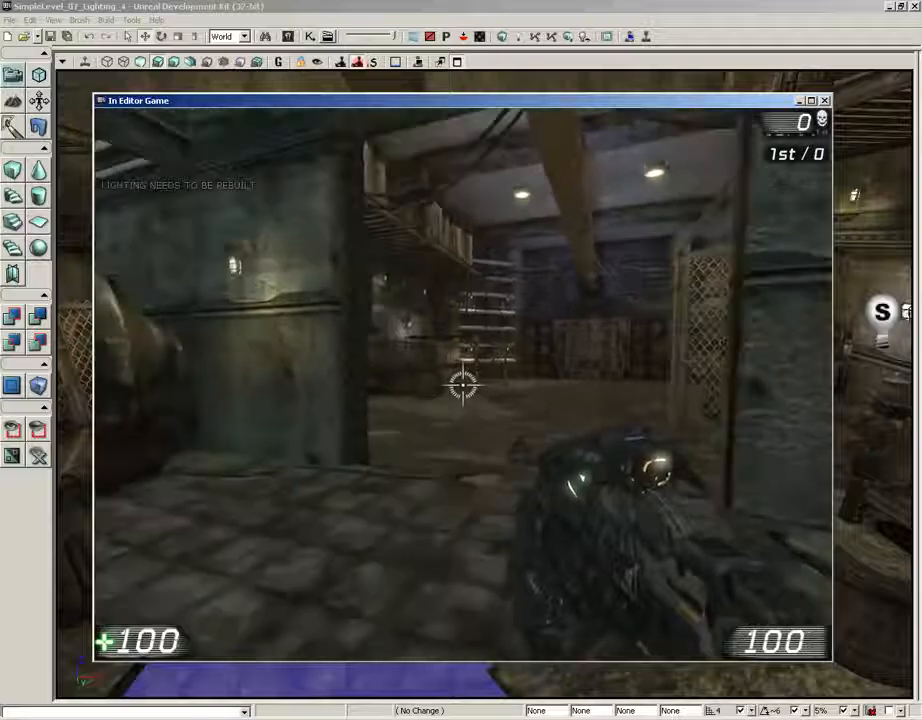
key(s)
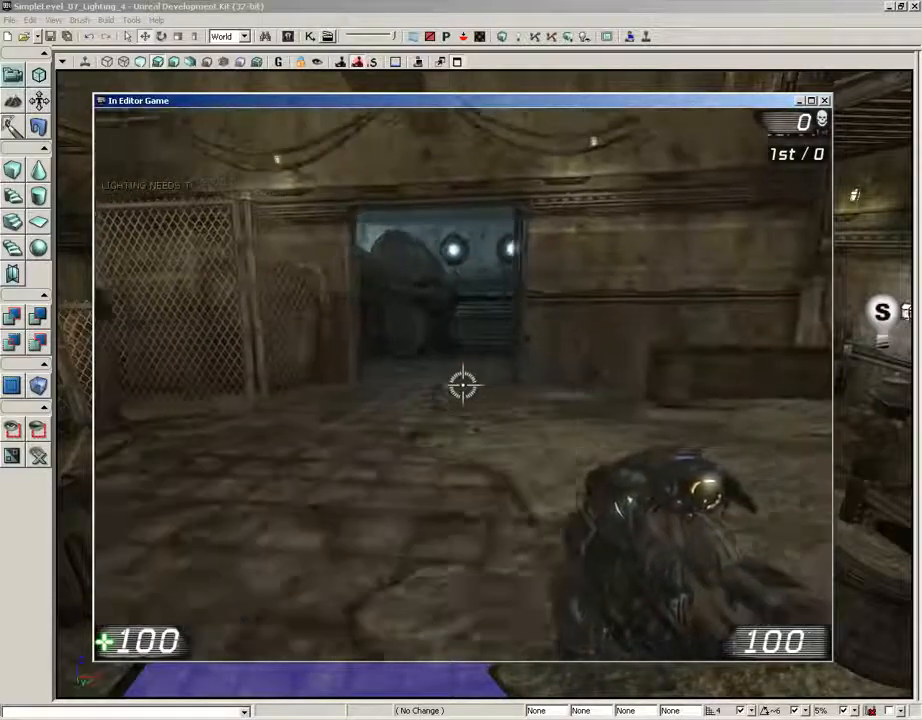
key(Escape)
Reopen Kismet to review the Trigger Touch event and its connection to the Matinee's Play input, and close the window
click(309, 36)
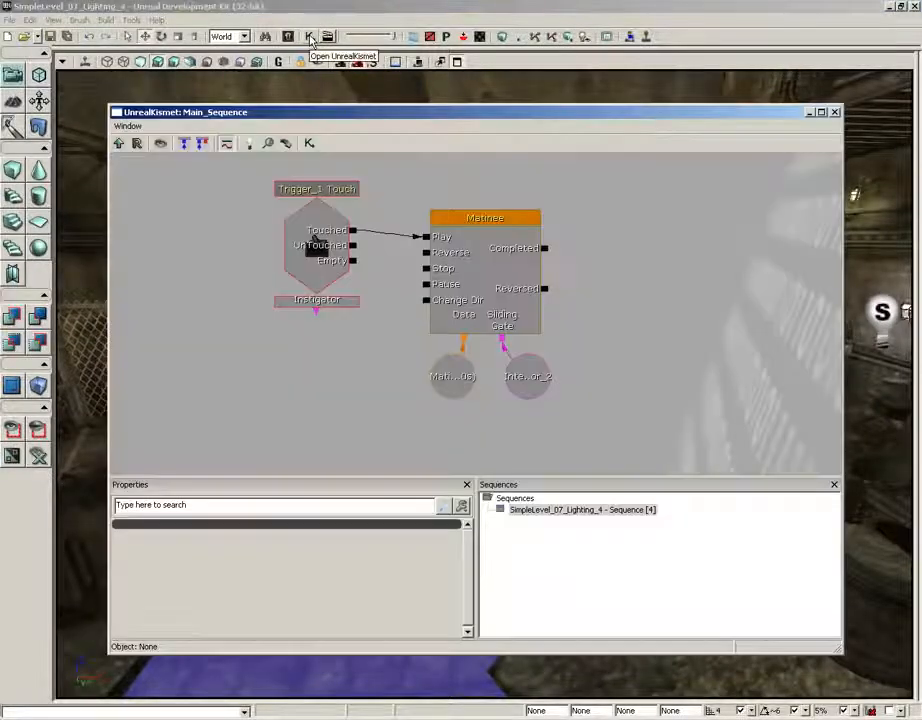
click(328, 261)
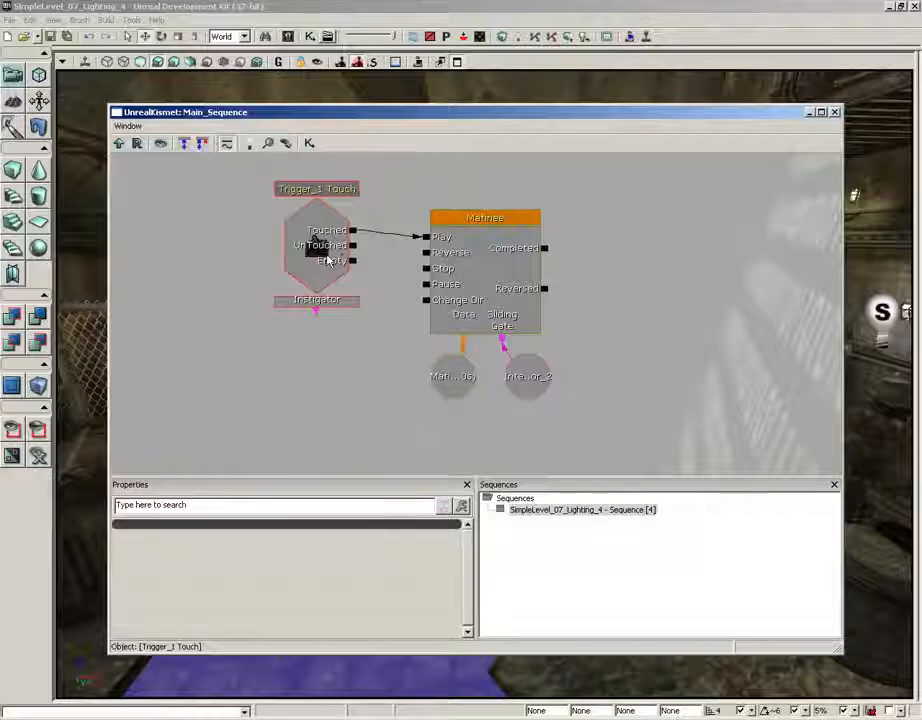
click(325, 251)
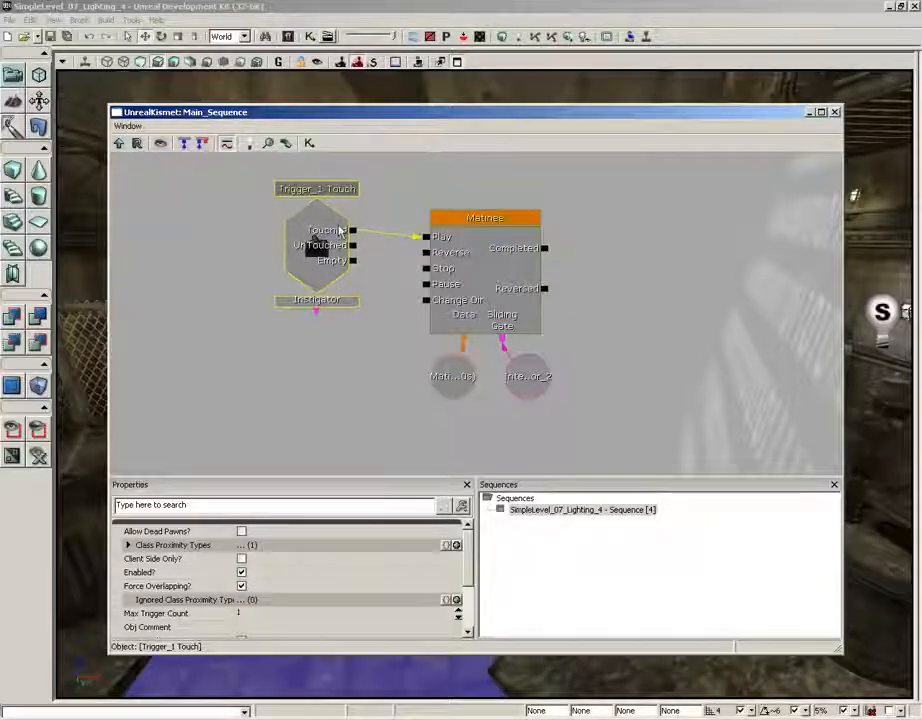
click(445, 242)
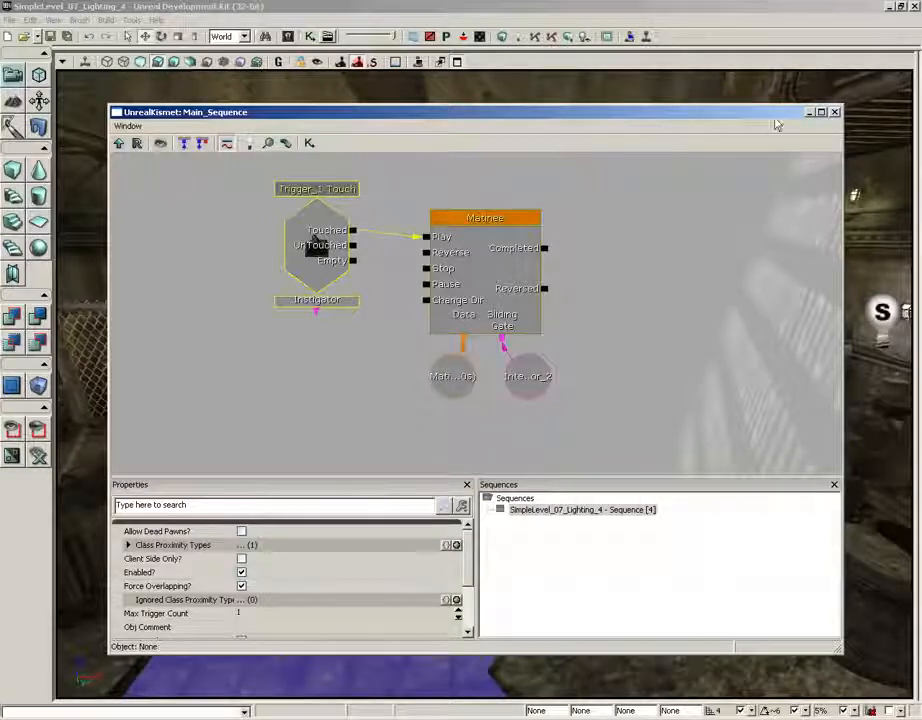
click(836, 112)
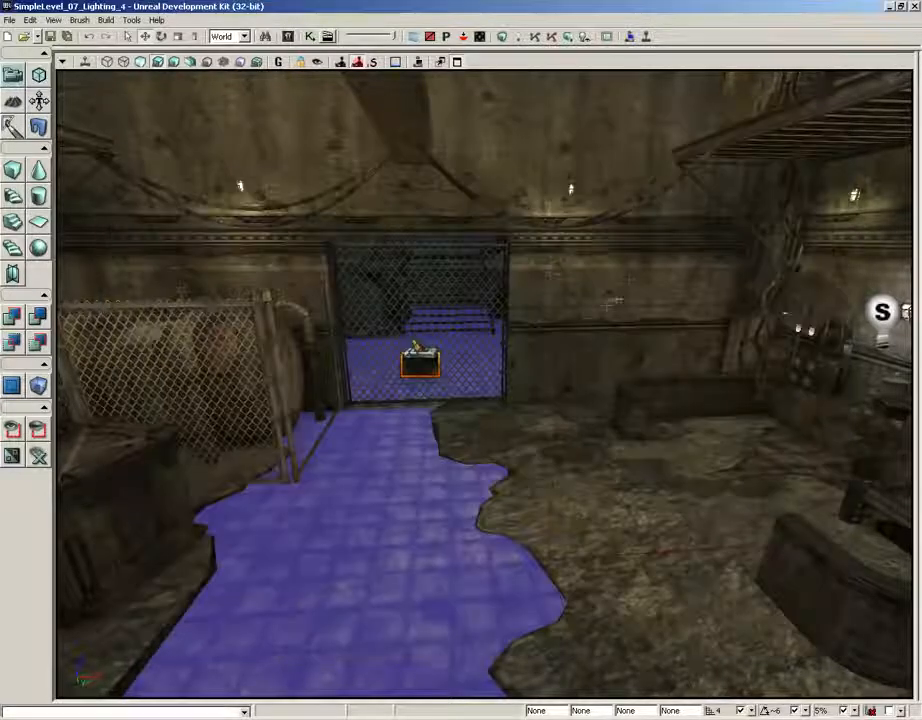